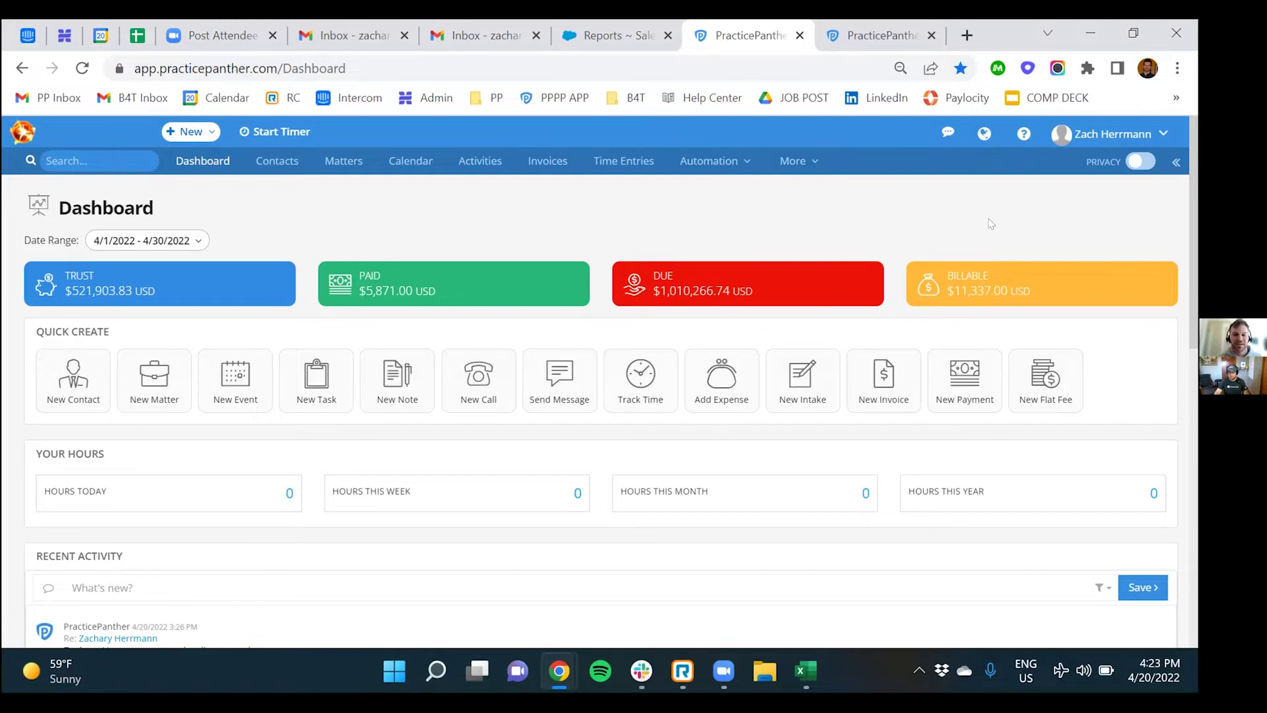
- Go to Settings and open the OneLink templates page listing Adam's OneLink, Consultation and Davids link
click(210, 134)
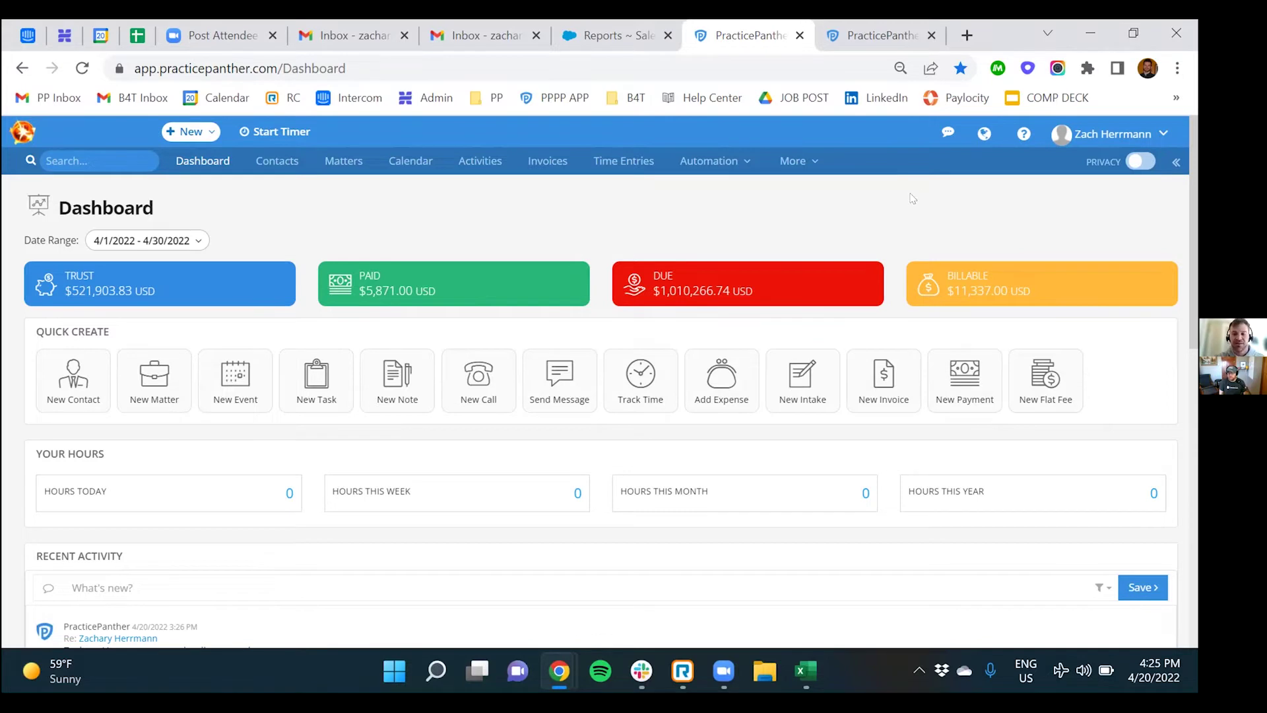
click(1082, 134)
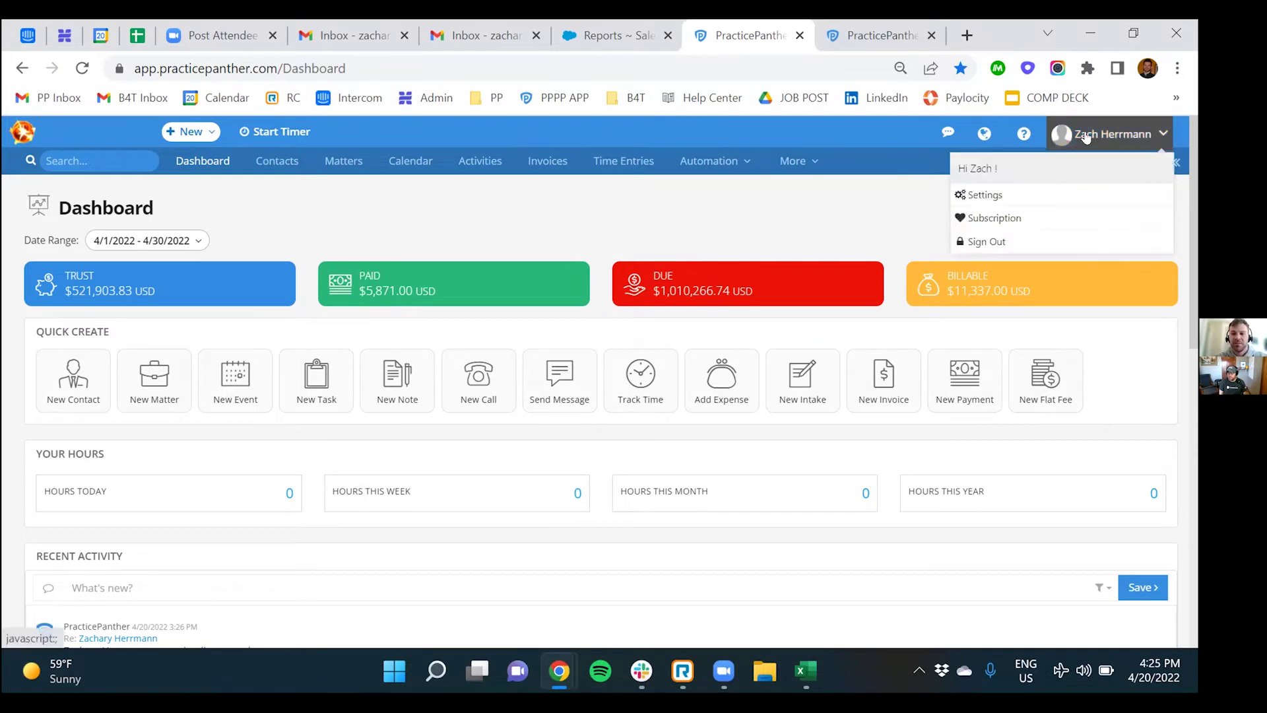
click(1018, 206)
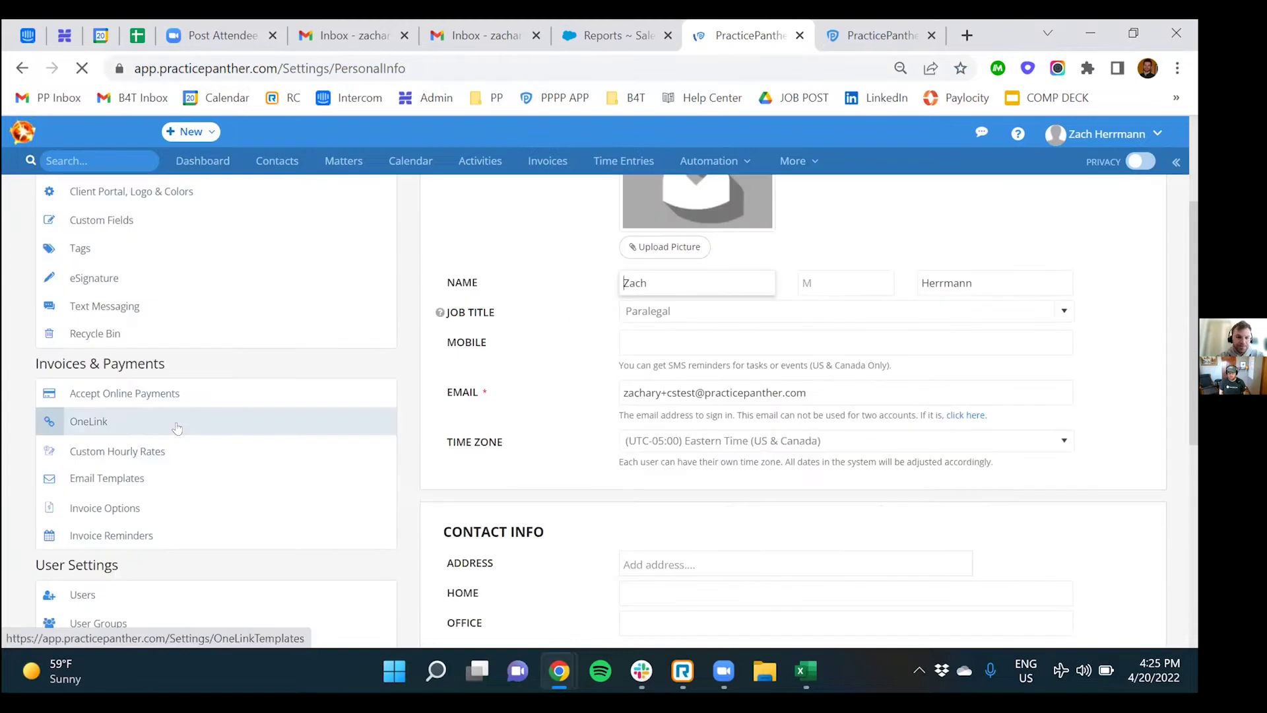
click(89, 421)
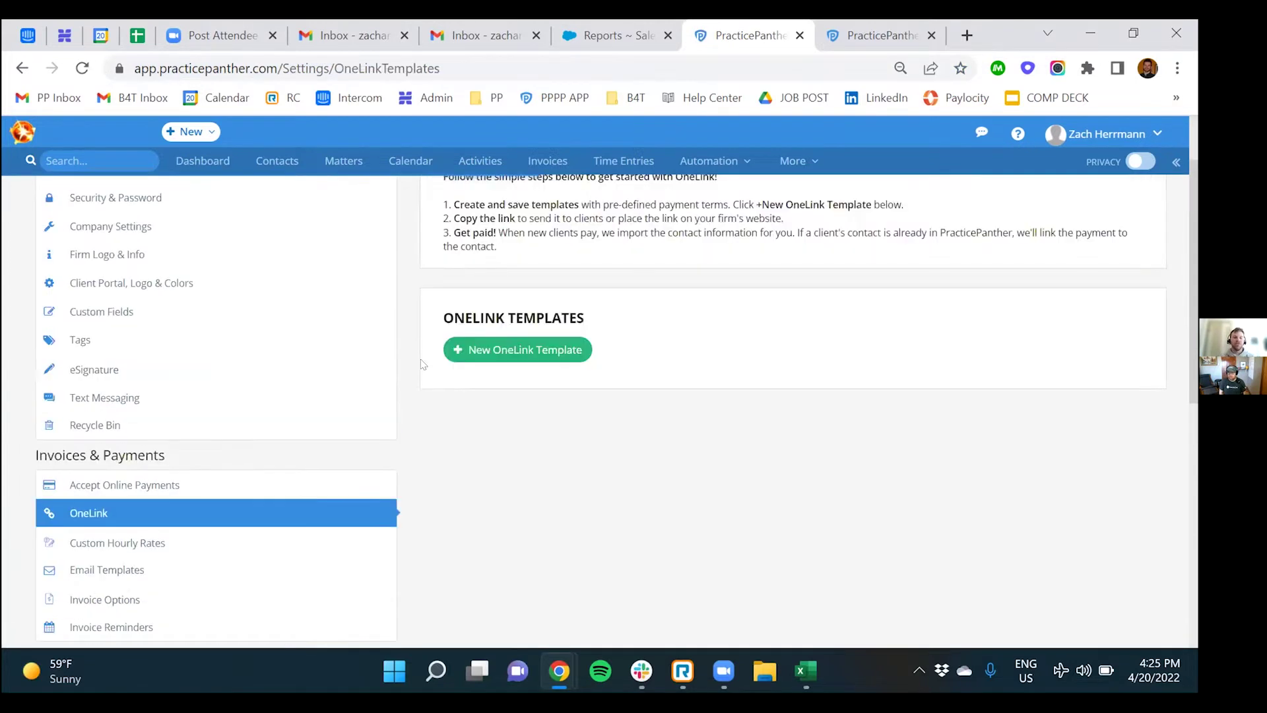
scroll(419, 376, down, 2)
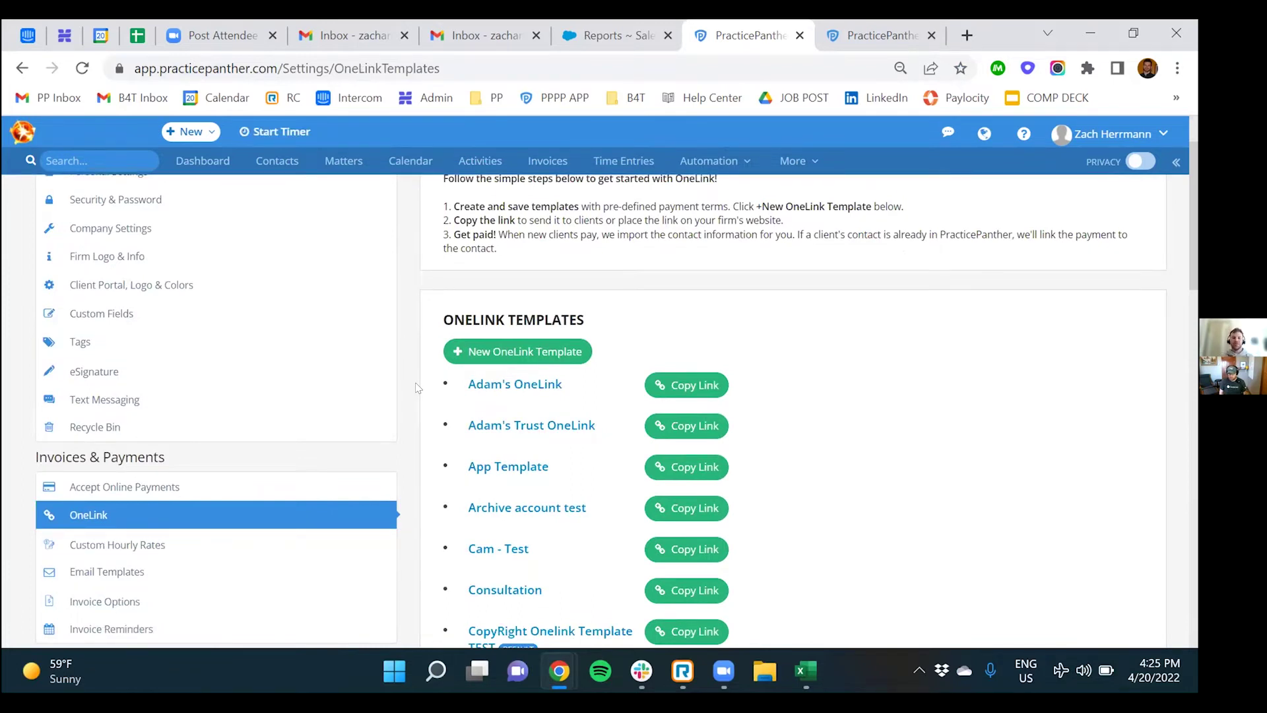
scroll(416, 383, down, 1)
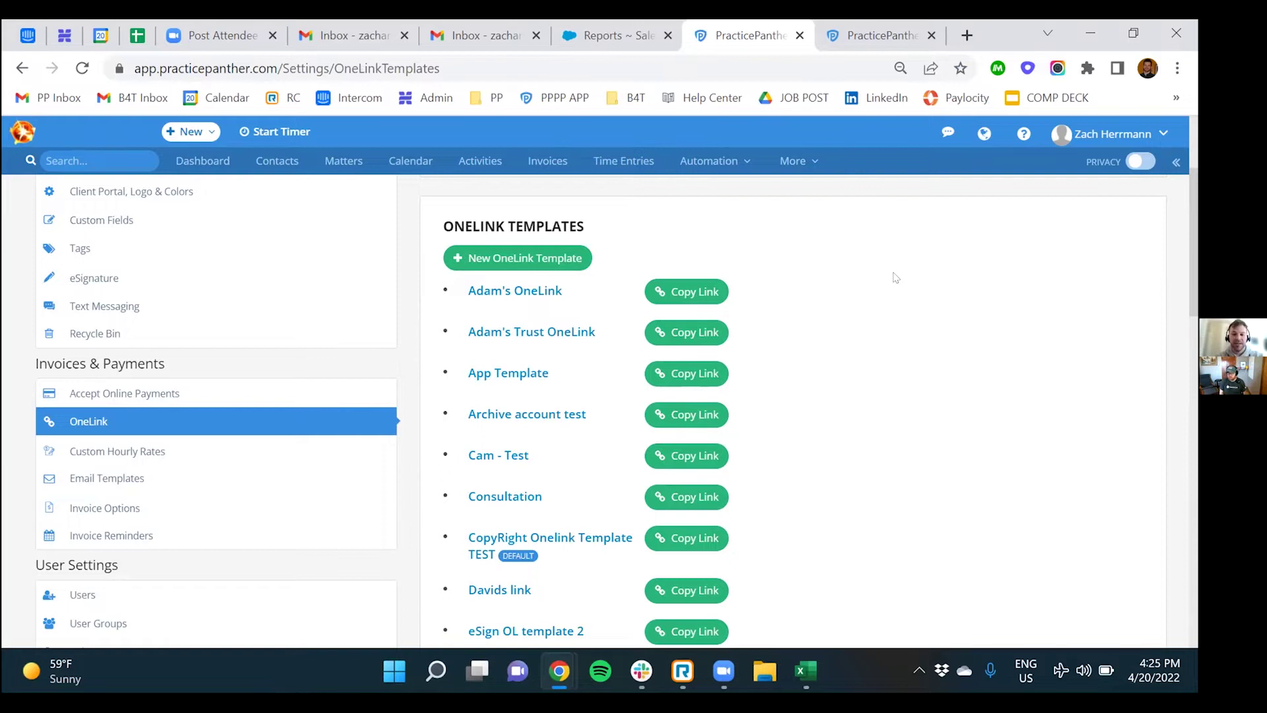
mouse_move(894, 284)
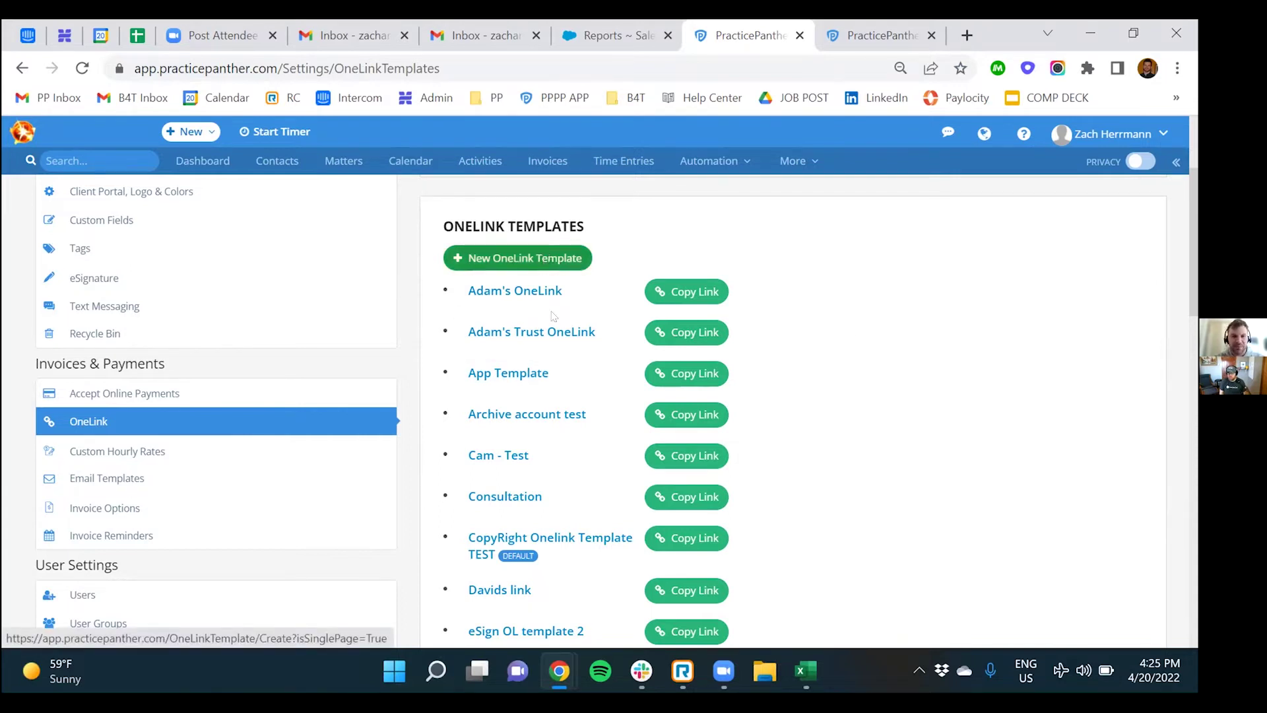
- Start a new OneLink template and review its payment, optional field and layout settings down to Preview Template
click(559, 264)
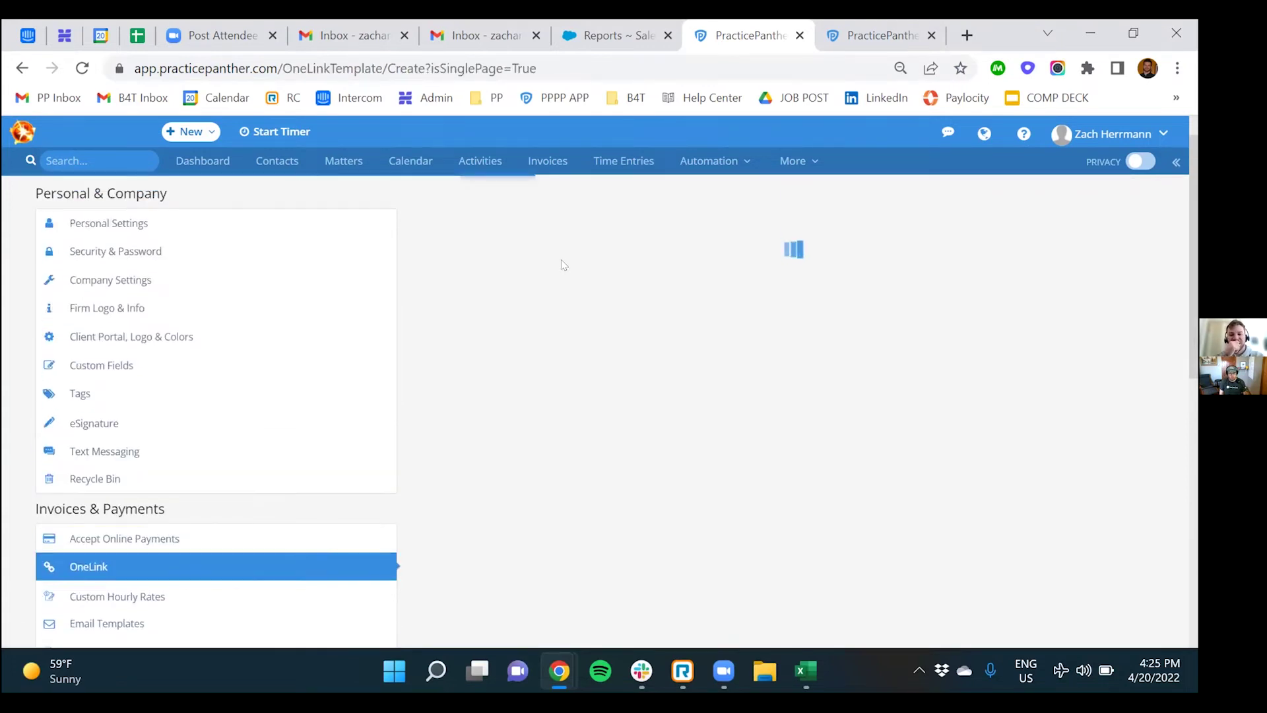
scroll(679, 301, down, 1)
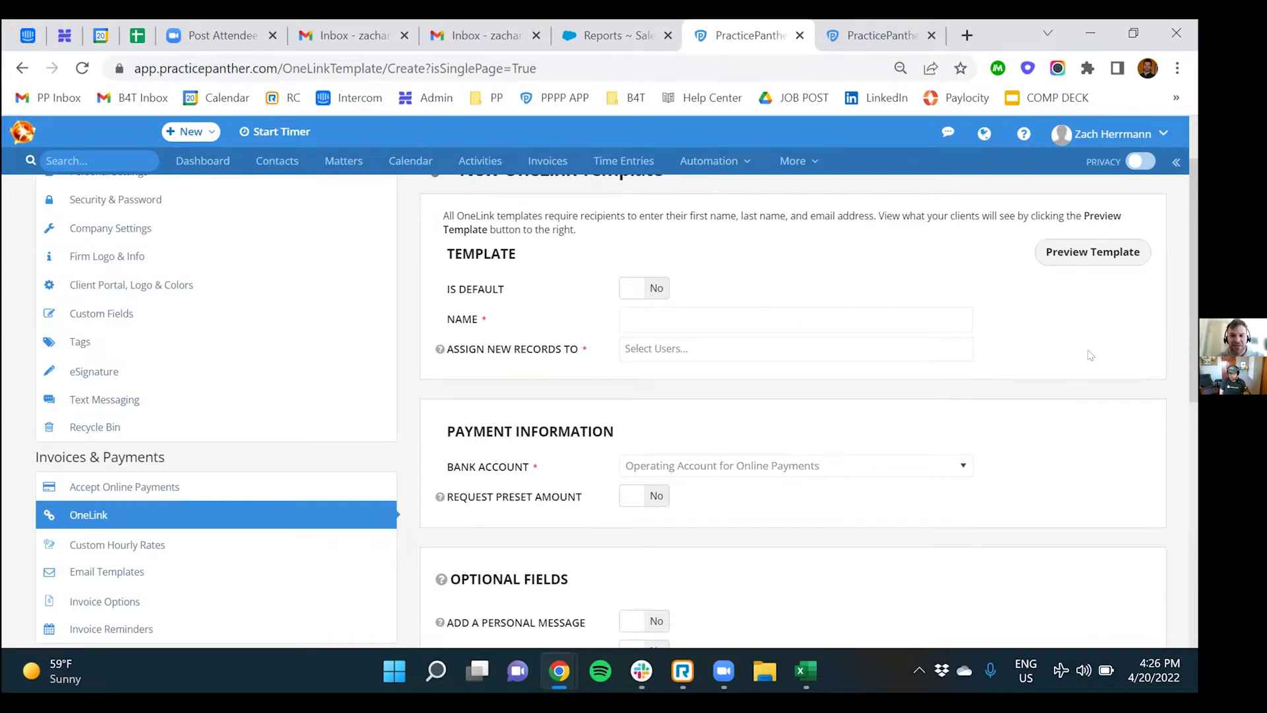
drag(1193, 388, 1090, 433)
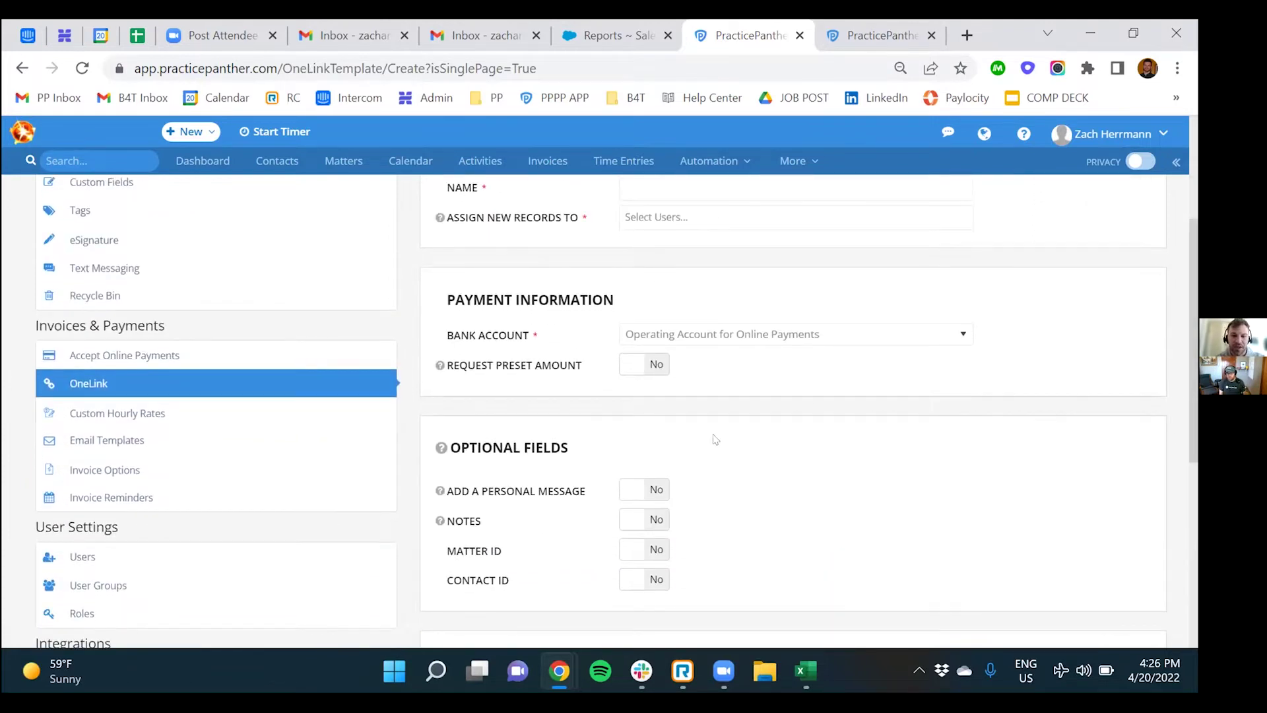
scroll(726, 438, down, 1)
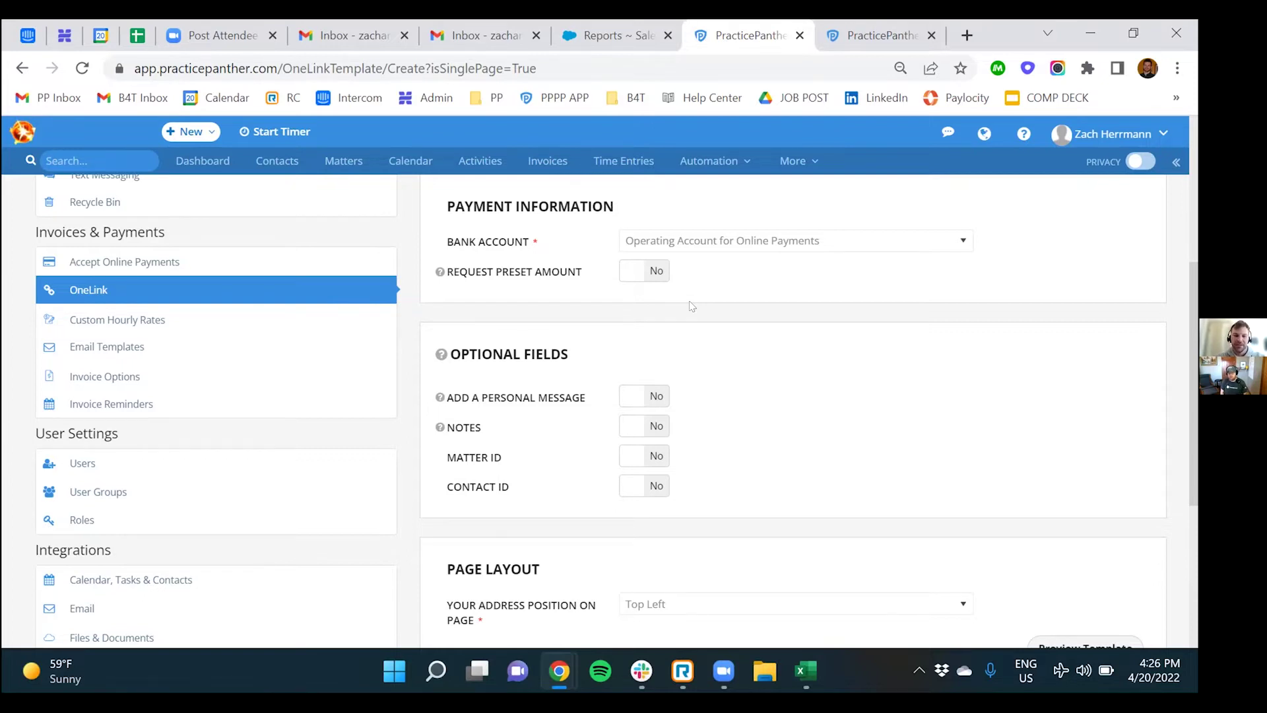
scroll(692, 307, down, 2)
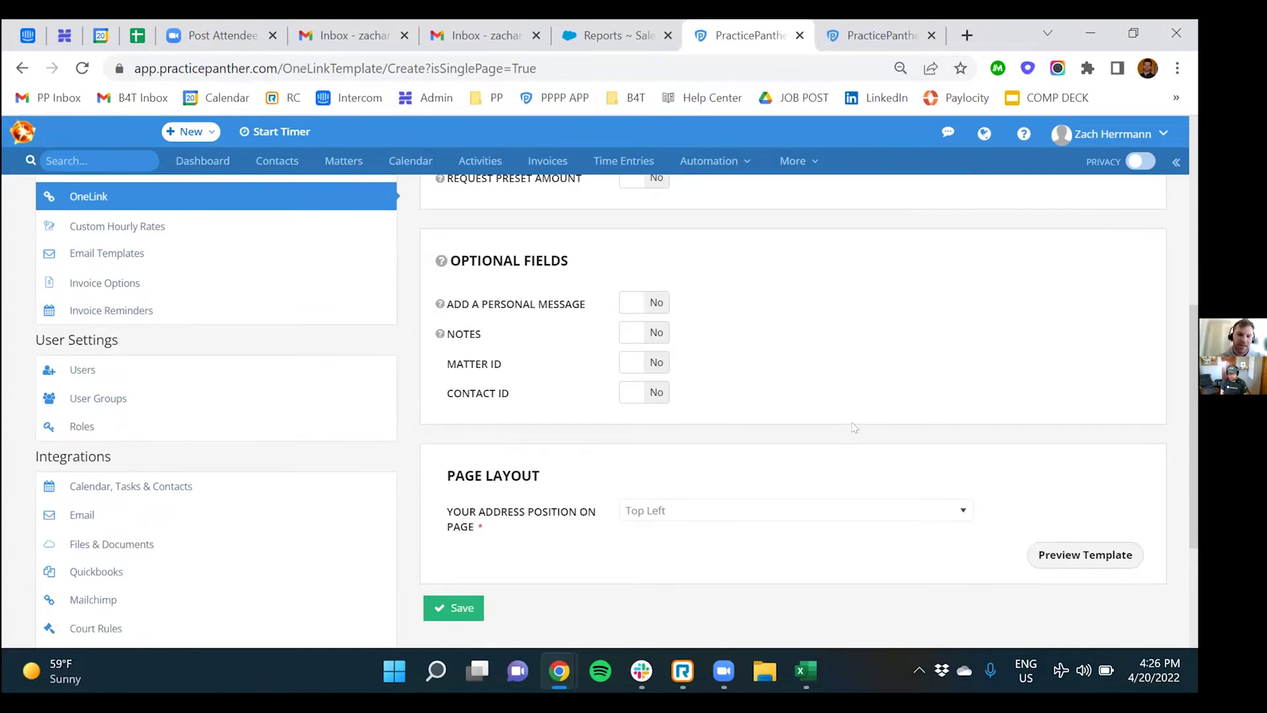
scroll(851, 425, down, 2)
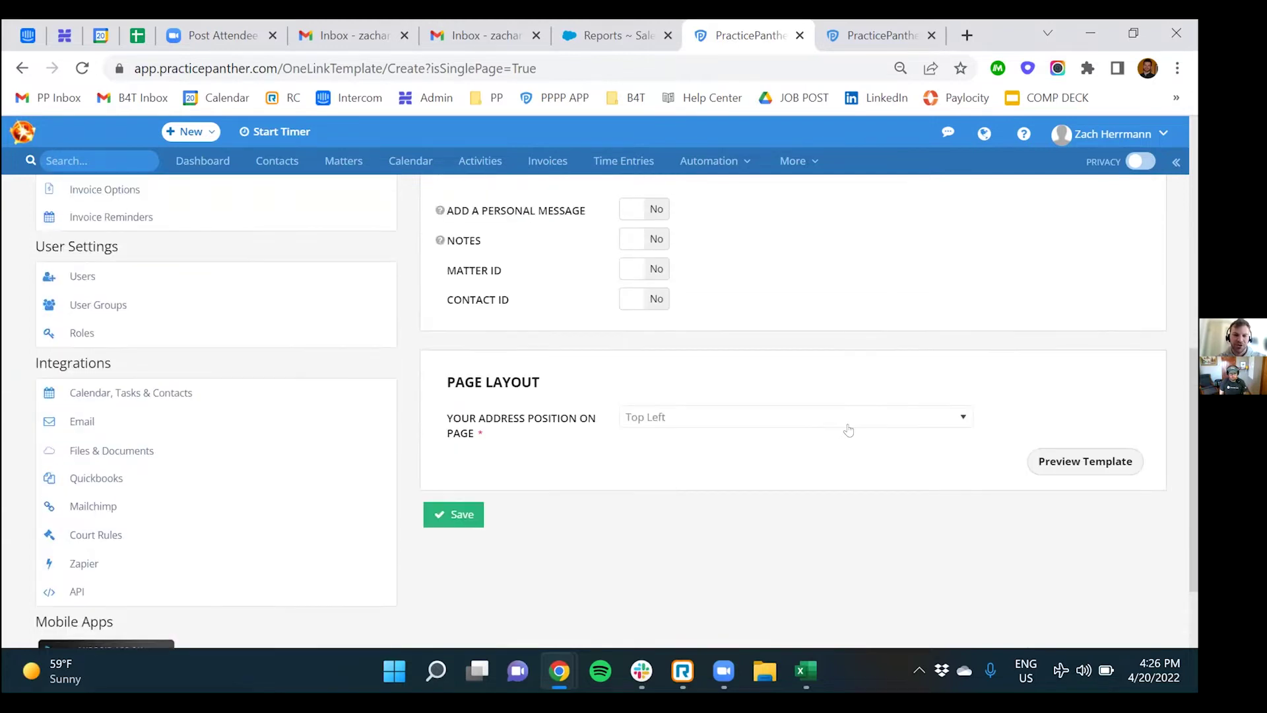
scroll(1009, 475, up, 2)
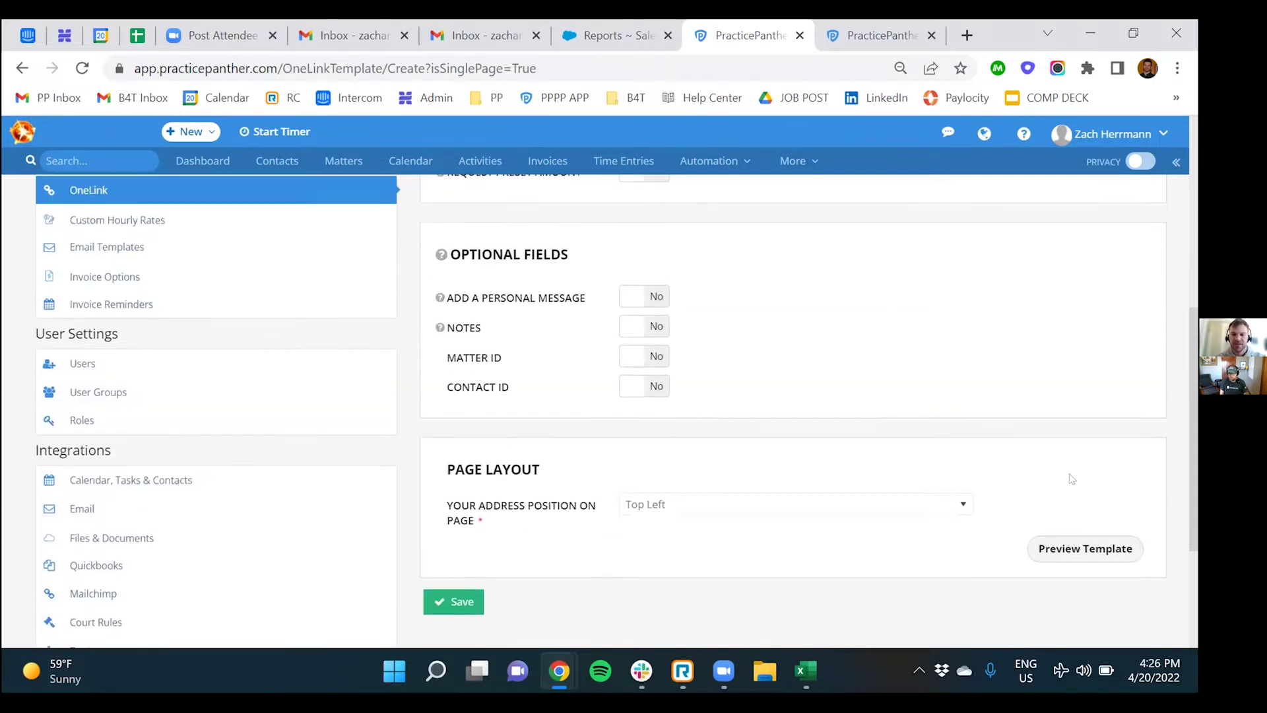
scroll(1071, 479, down, 3)
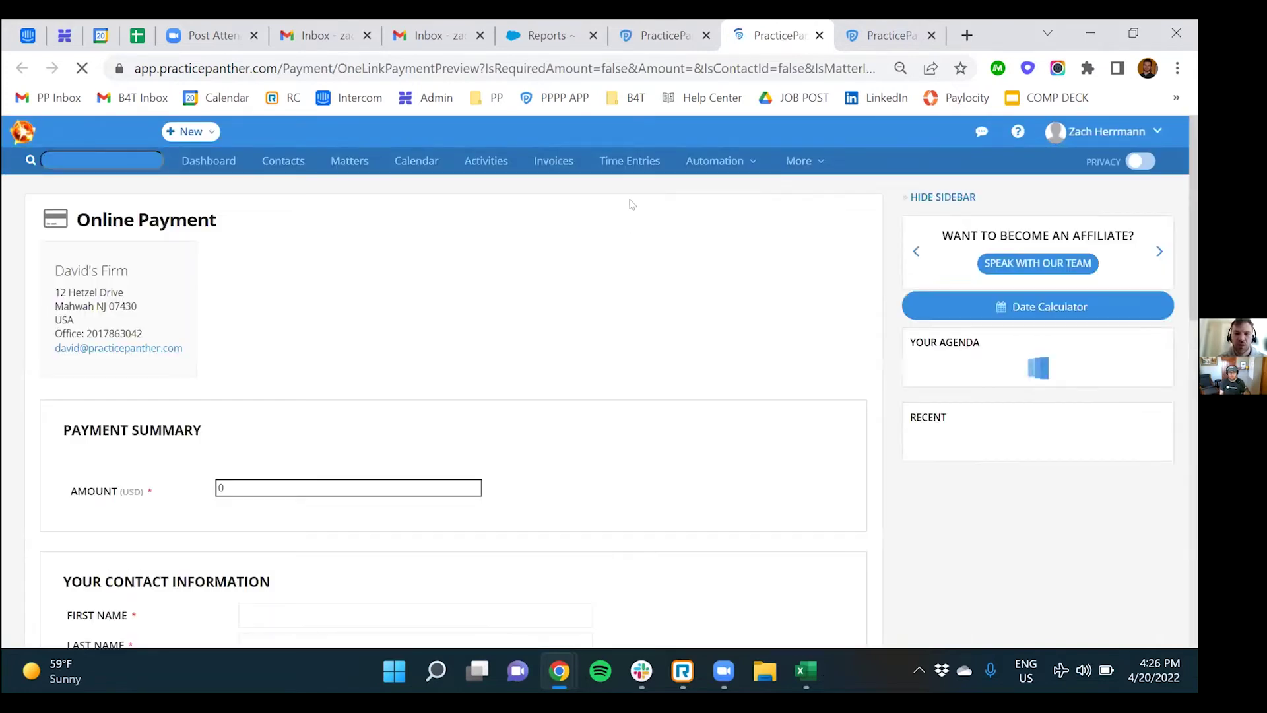
- Scroll the Online Payment preview: 0.00 USD amount, required contact fields, Credit Card payment method
scroll(316, 357, down, 1)
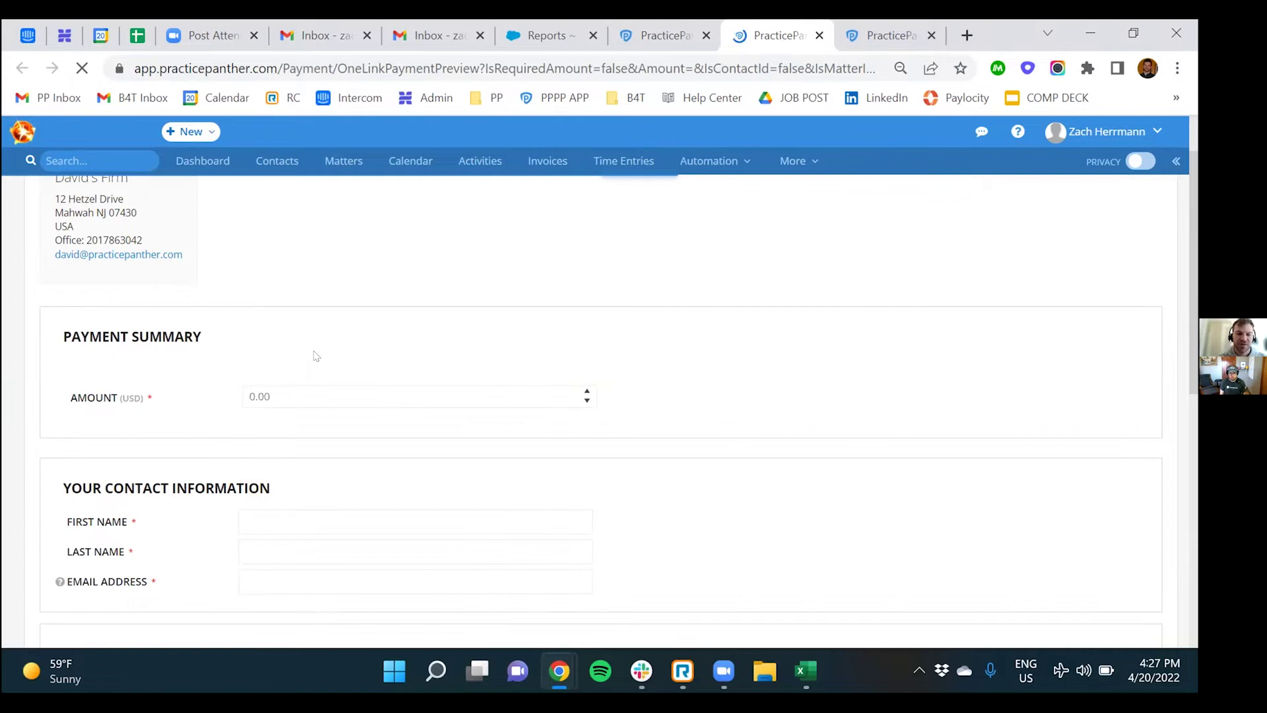
scroll(305, 383, down, 1)
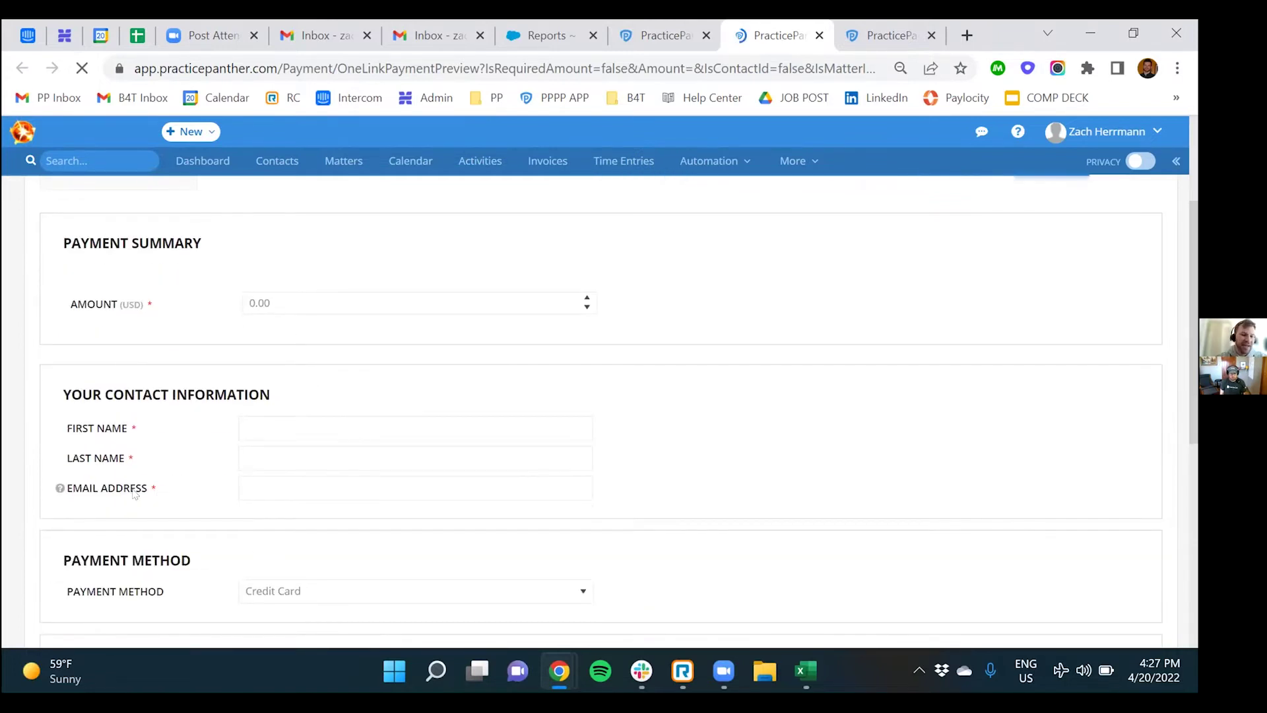
drag(146, 495, 66, 488)
click(66, 489)
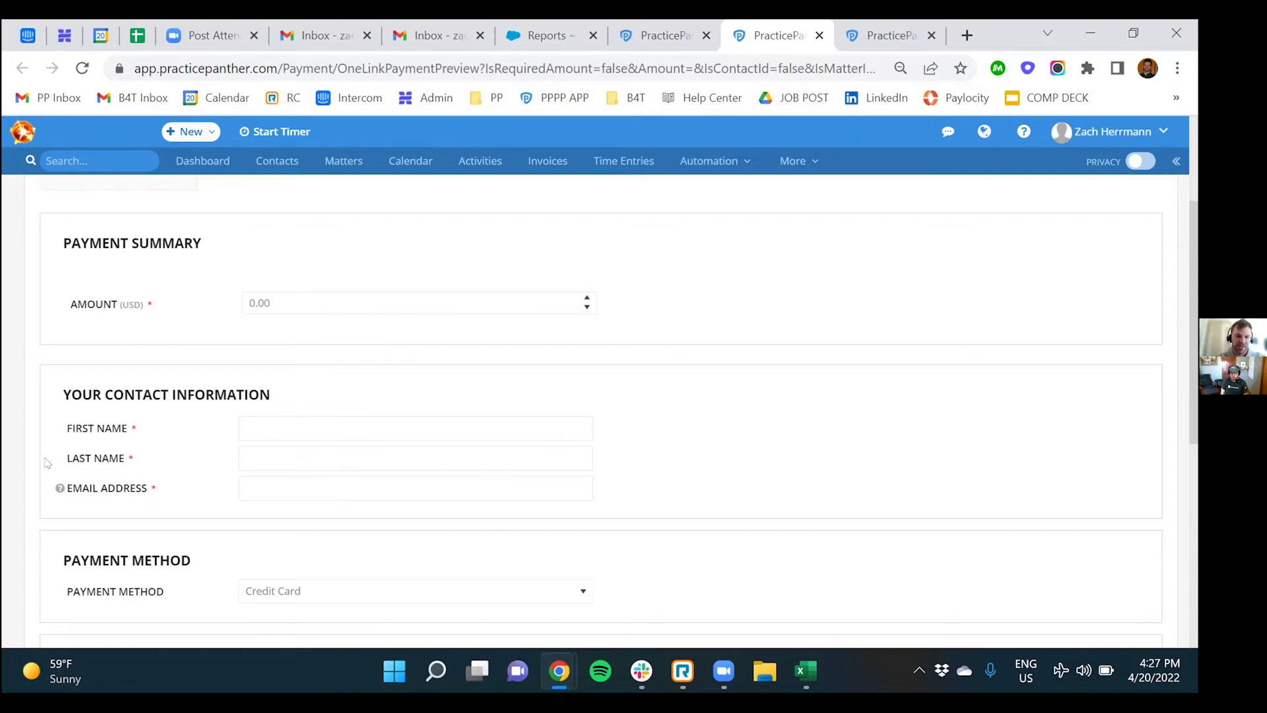
scroll(565, 455, down, 4)
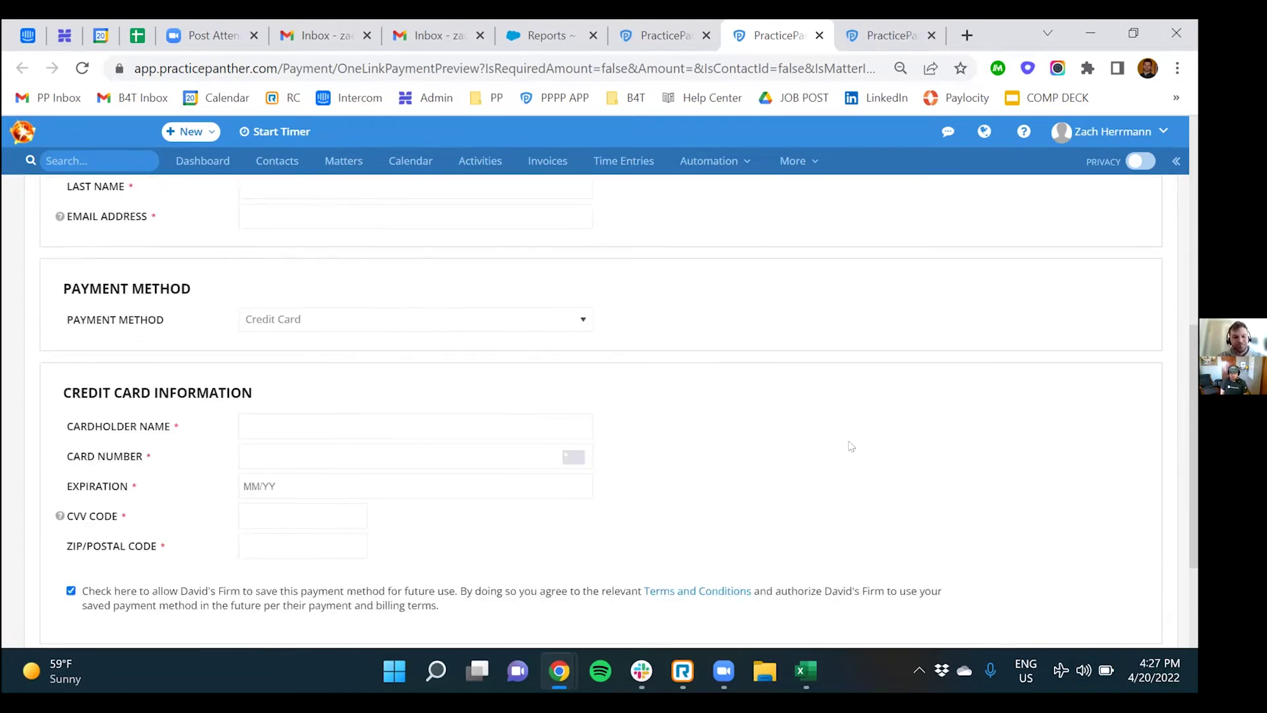
scroll(937, 409, down, 1)
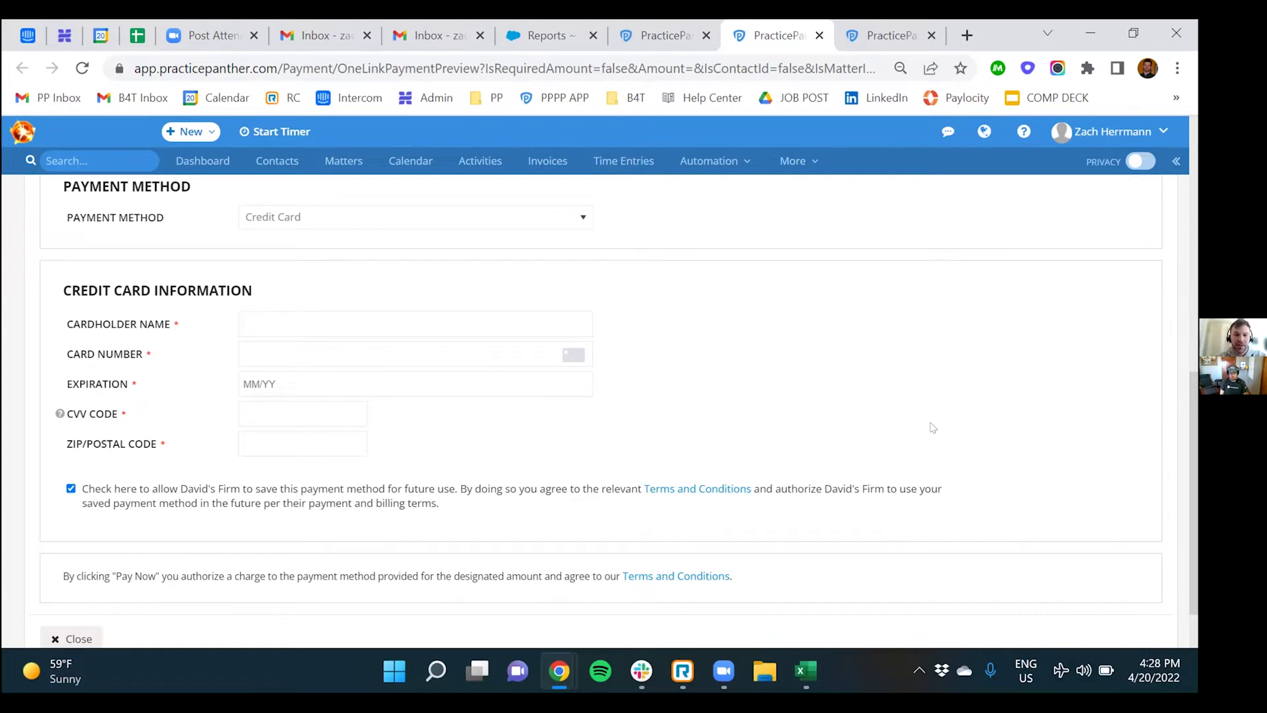
scroll(528, 396, down, 2)
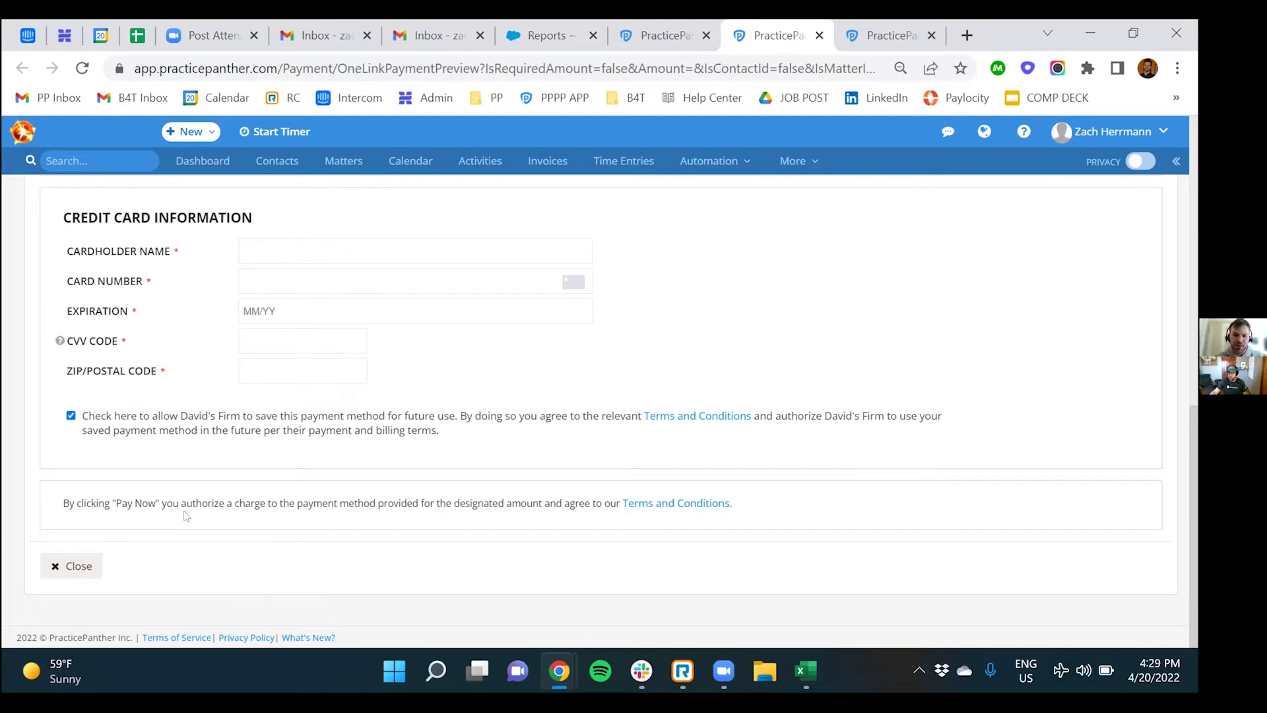
- Close the payment preview and return to the OneLink templates settings page
click(75, 568)
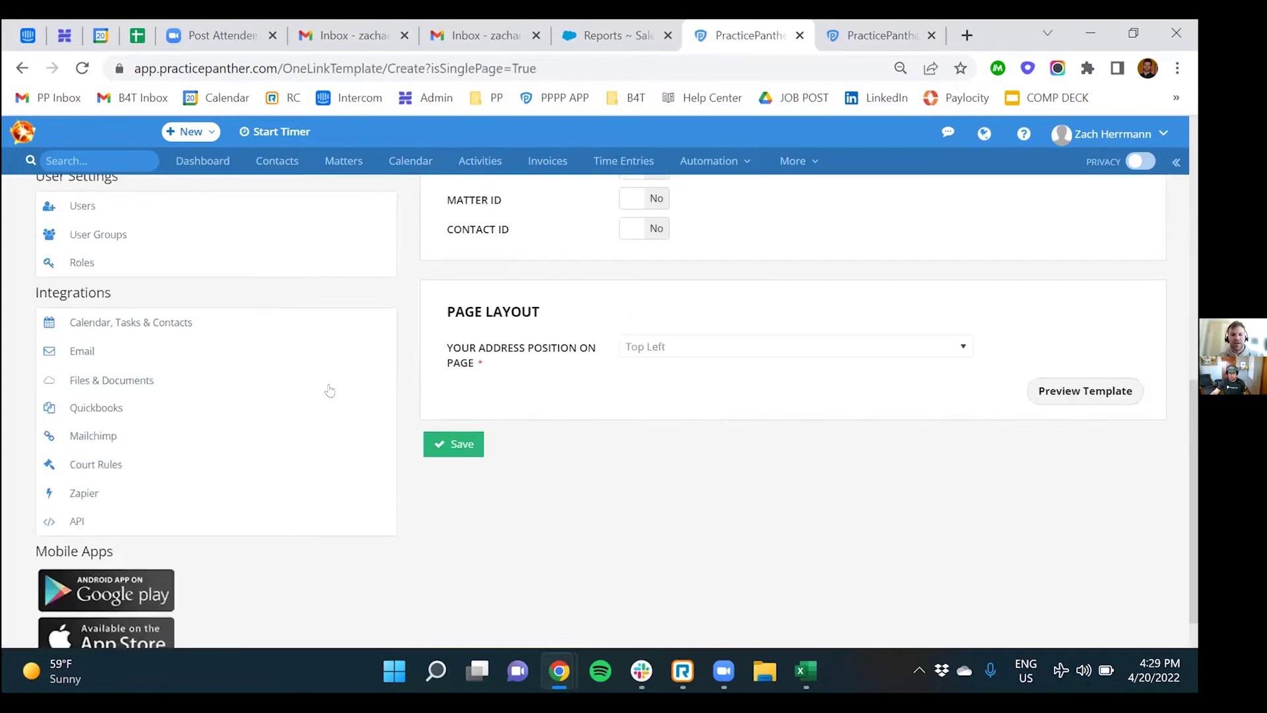
scroll(227, 366, up, 5)
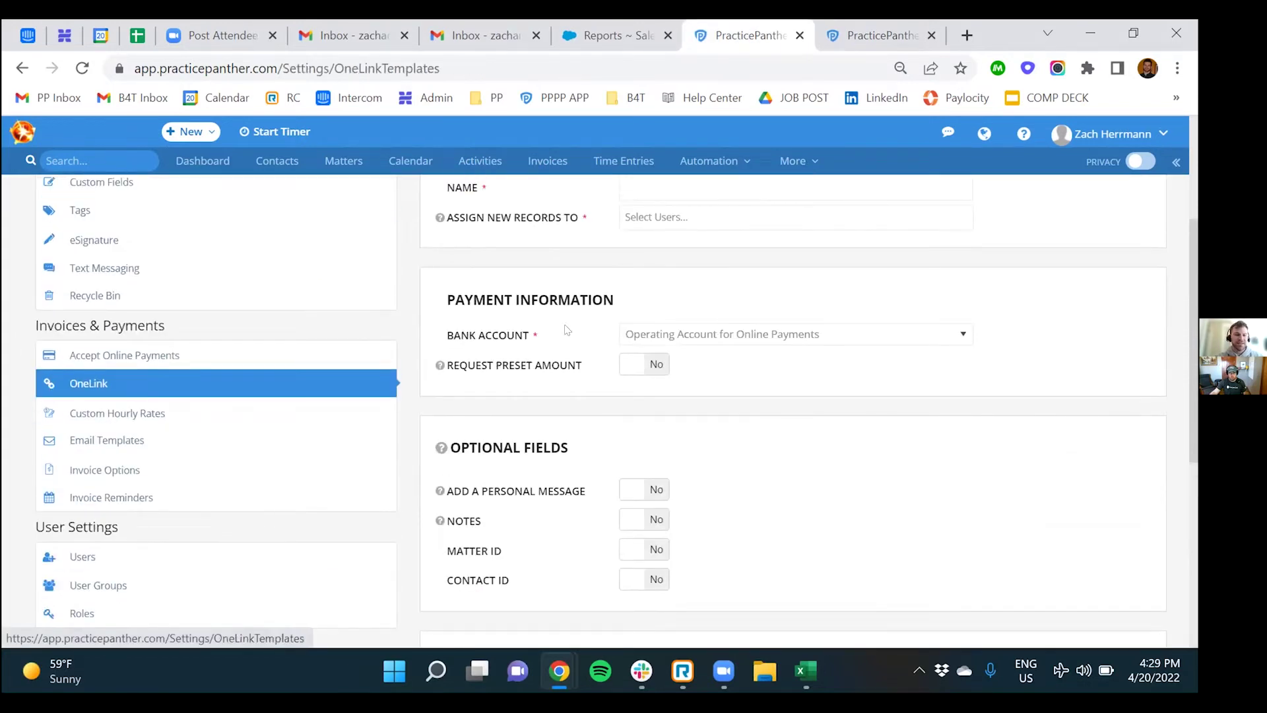
click(178, 426)
- Copy the payment links of the listed OneLink templates
scroll(792, 409, down, 3)
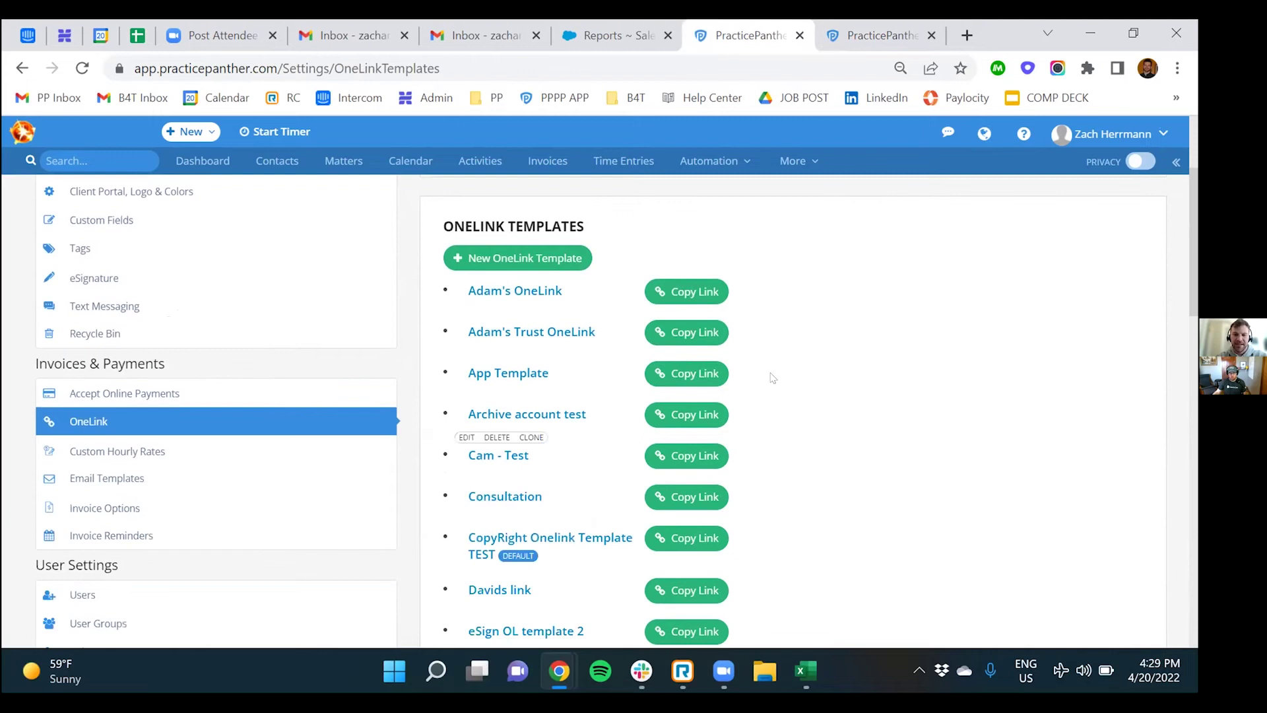
click(683, 331)
click(683, 414)
click(684, 414)
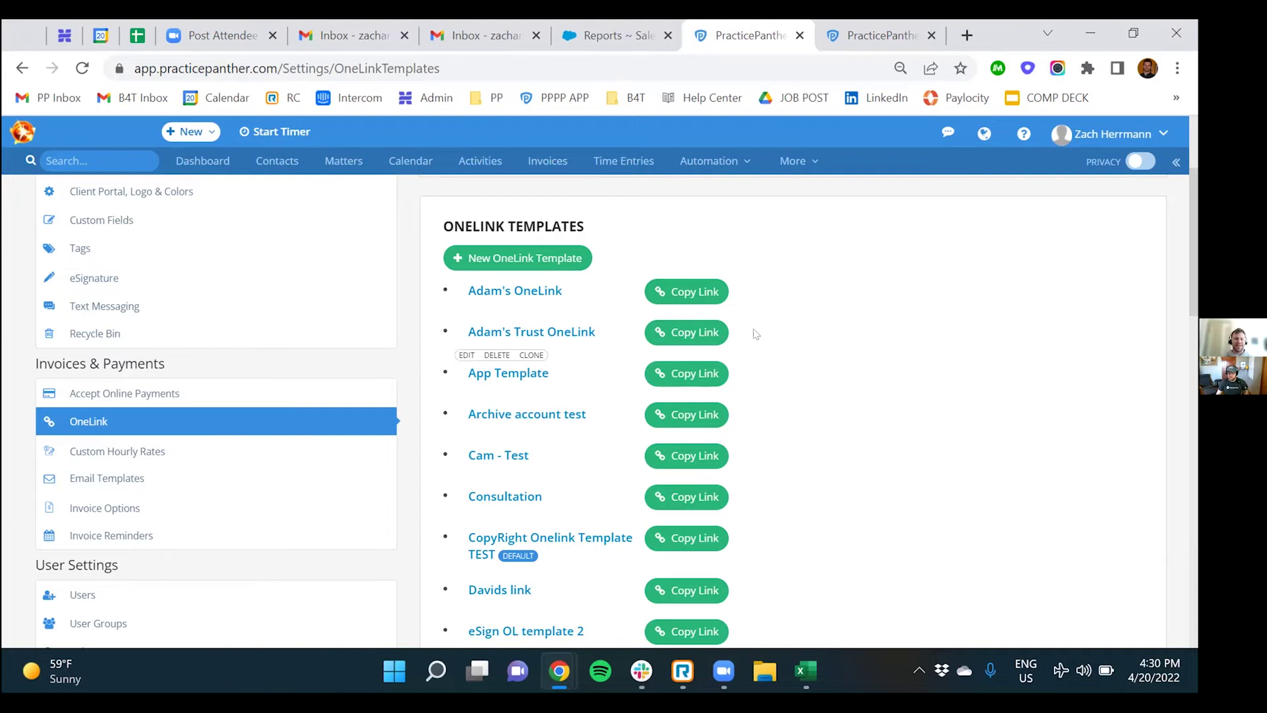
- Copy Adam's Trust OneLink's link, dismiss the Slack popup, then copy Adam's OneLink's link
click(689, 328)
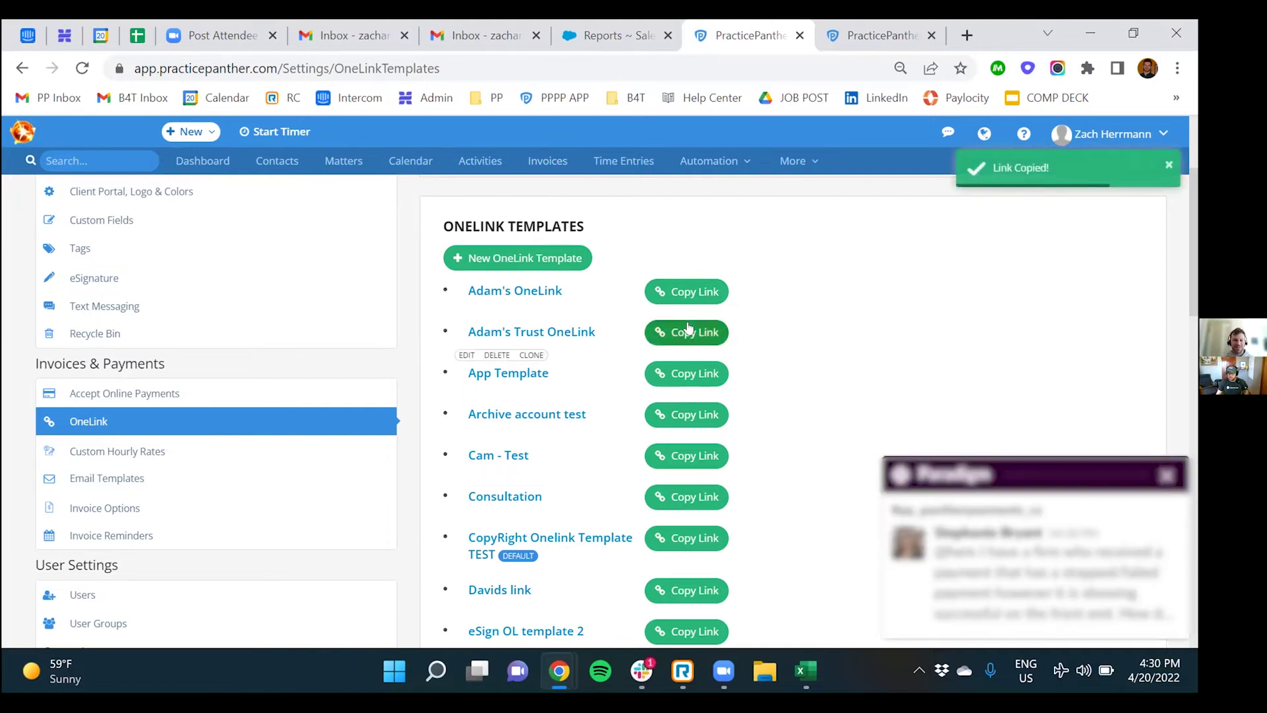
click(1167, 475)
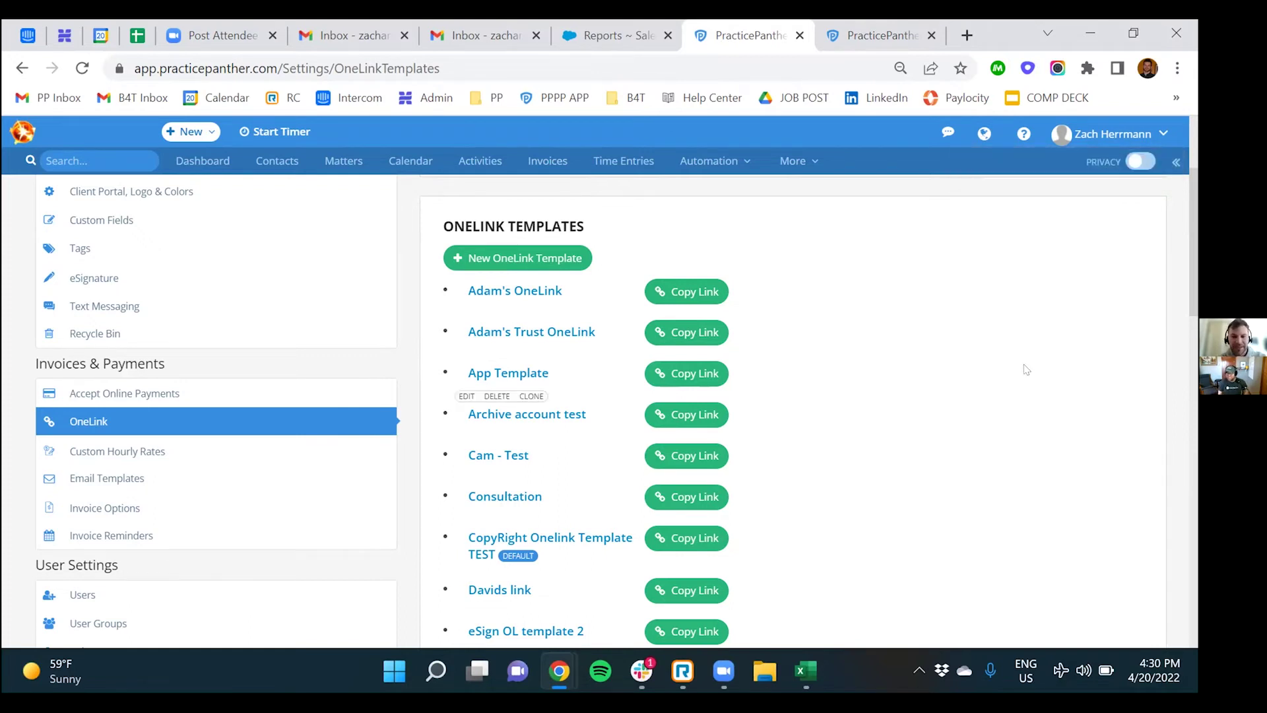
click(707, 293)
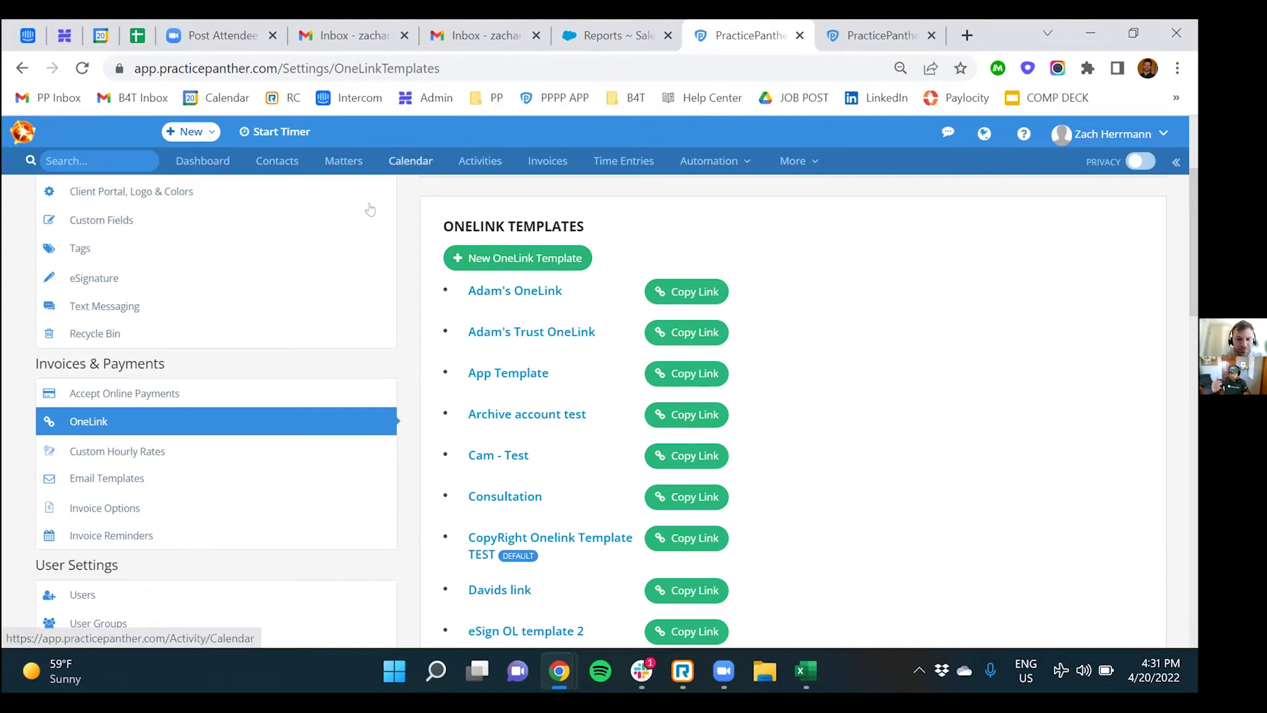
- Copy the Adam's OneLink and Adam's Trust OneLink payment links, then open the + New menu
mouse_move(471, 288)
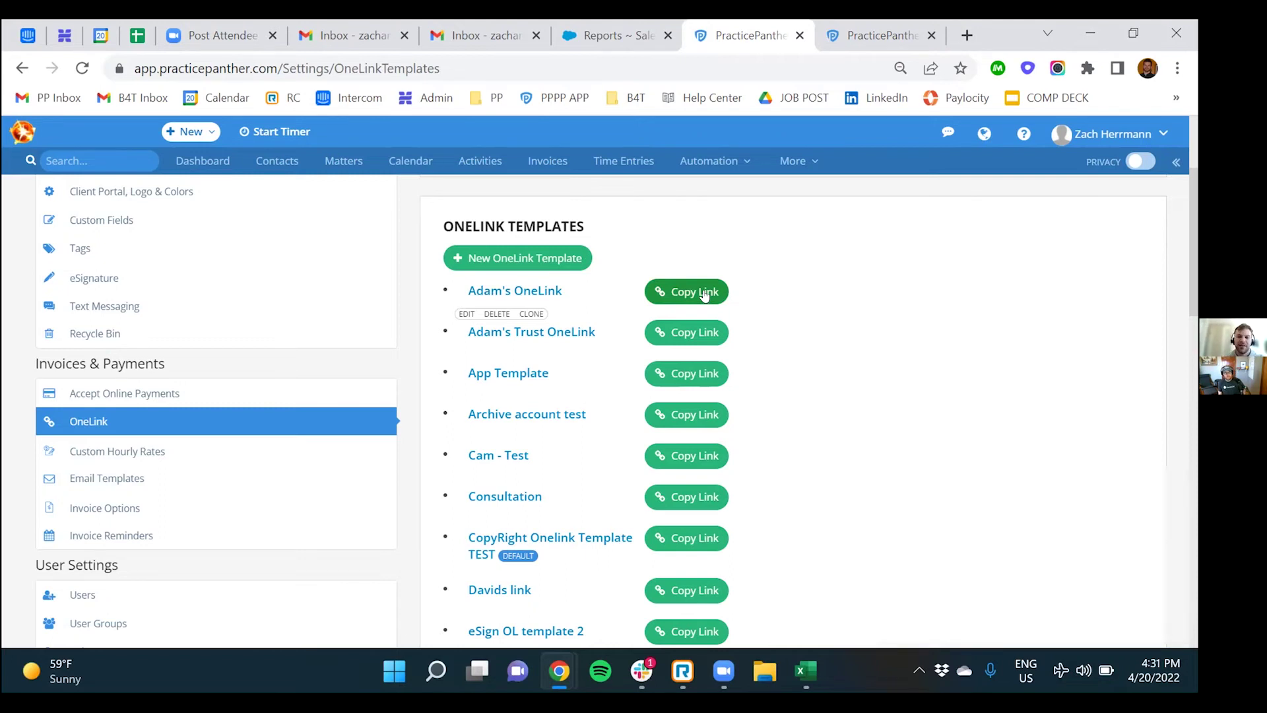
click(704, 294)
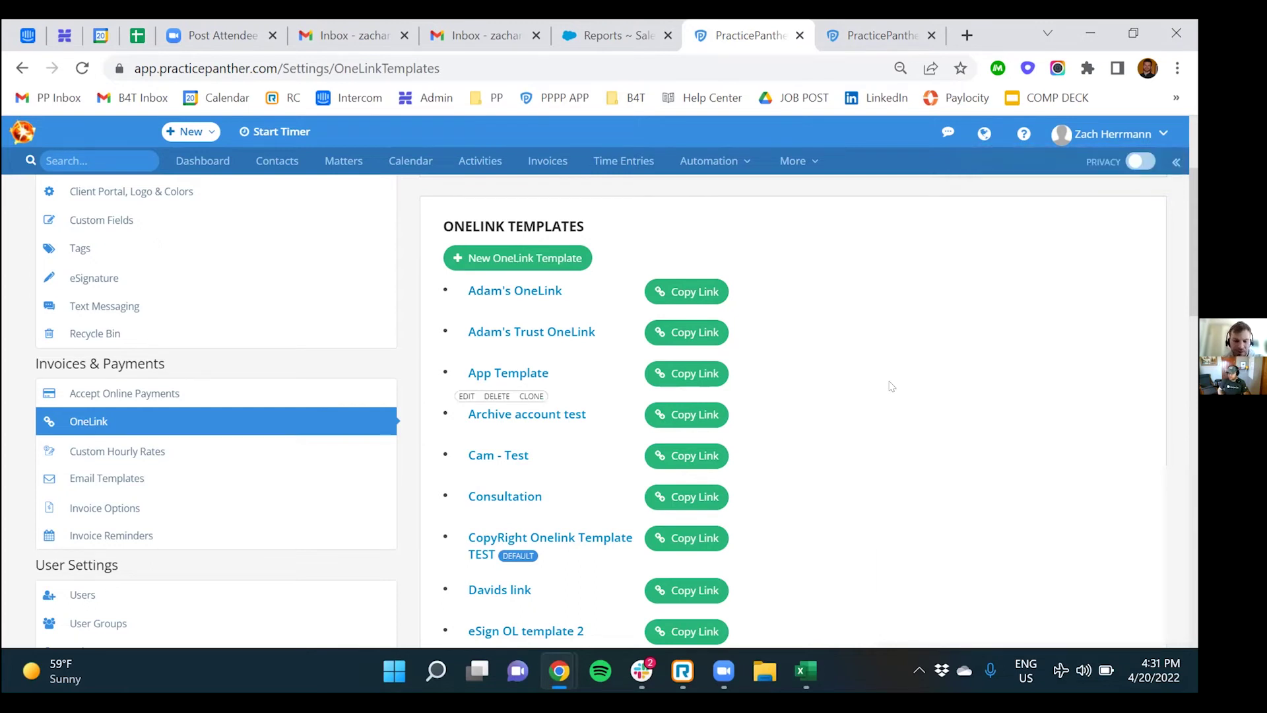
click(691, 292)
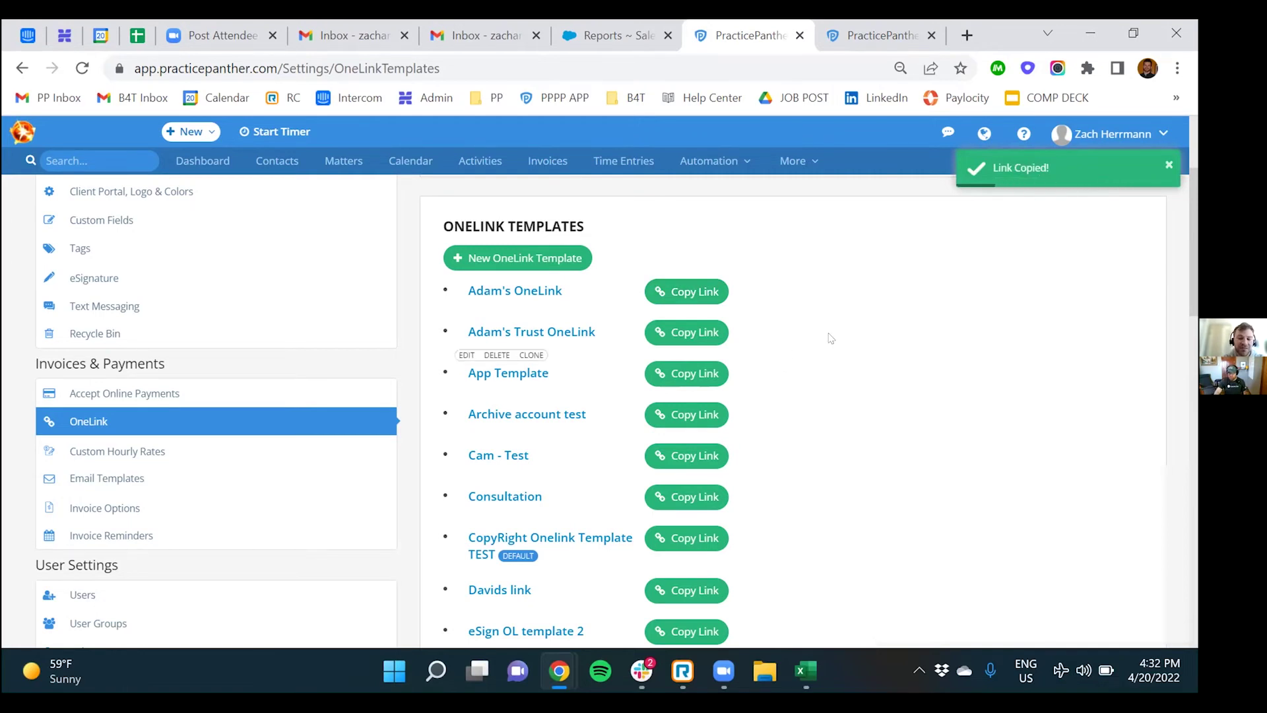
click(177, 134)
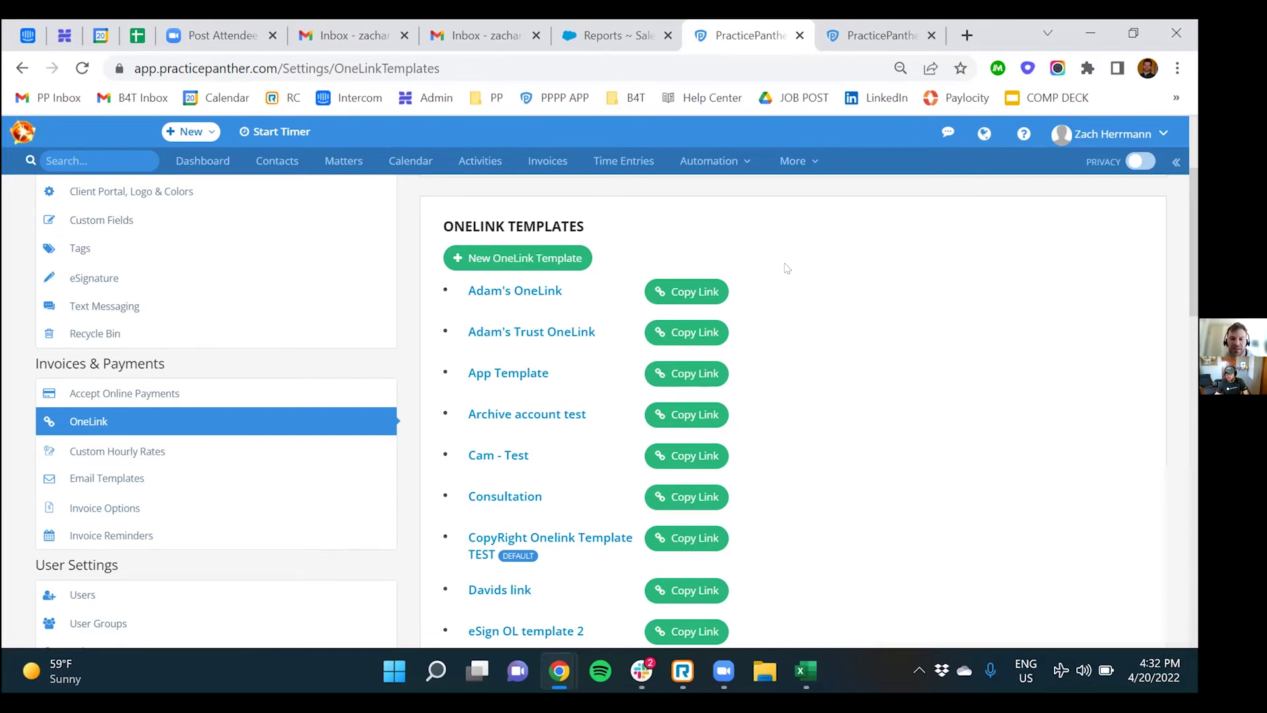
click(686, 333)
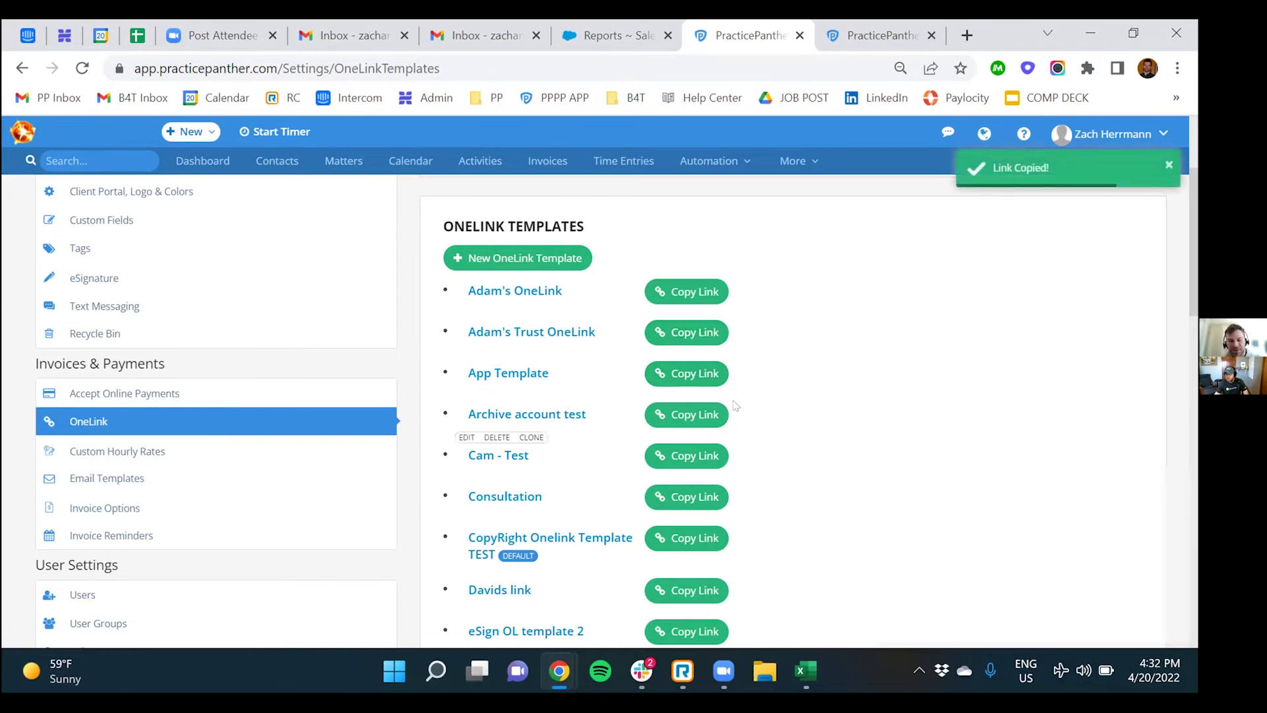
click(696, 335)
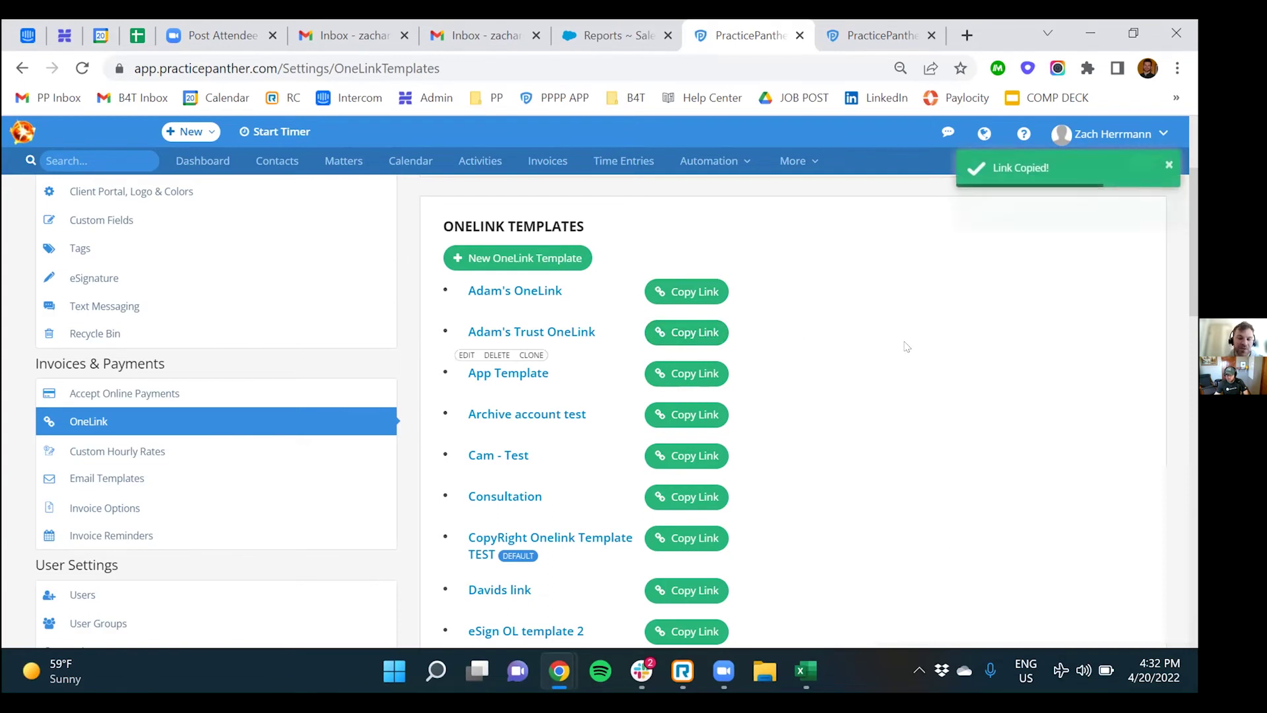
click(195, 132)
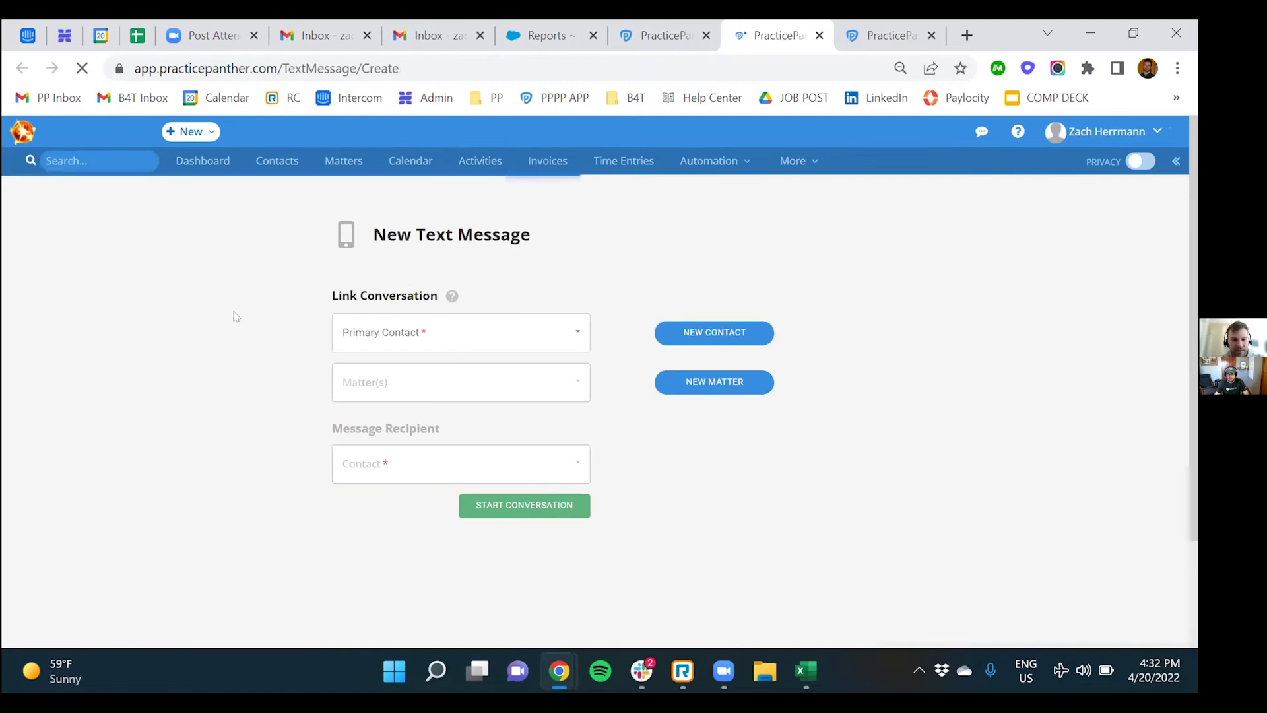
- Choose the client as primary contact and link the text to matter 1295-Test Matter 2.0
scroll(495, 319, down, 1)
click(499, 250)
text(zachary)
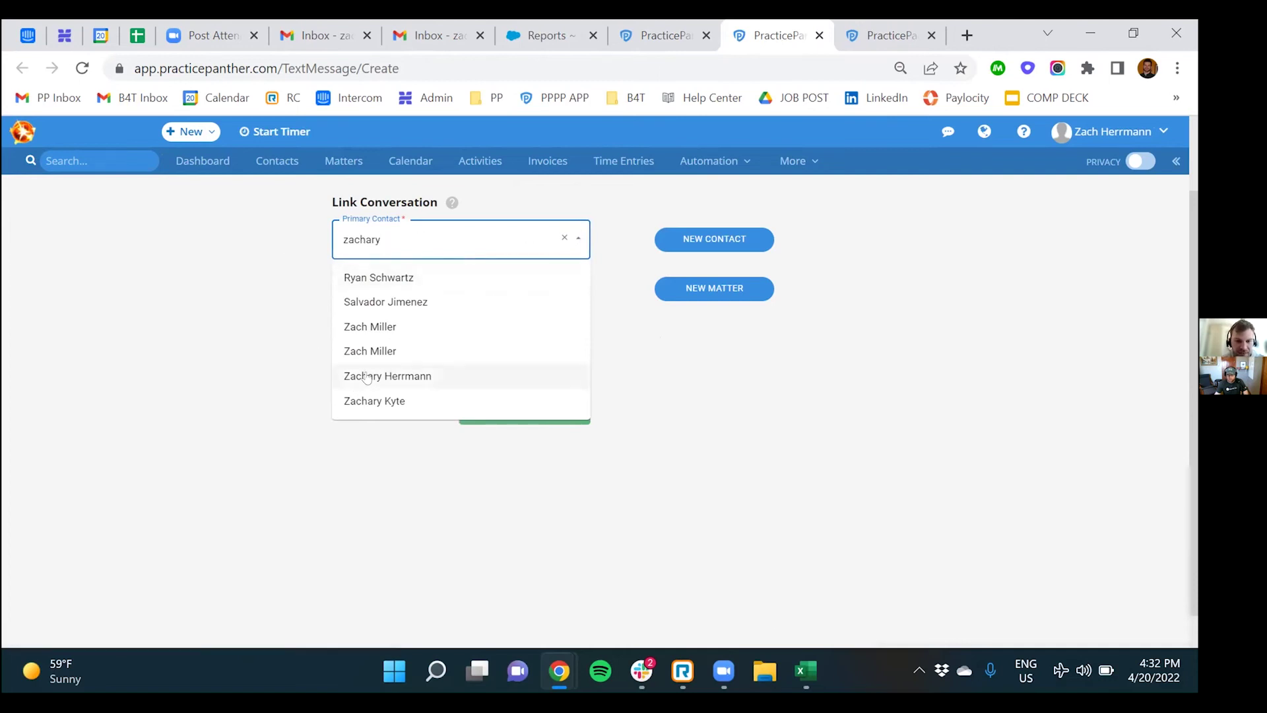
click(387, 376)
click(393, 289)
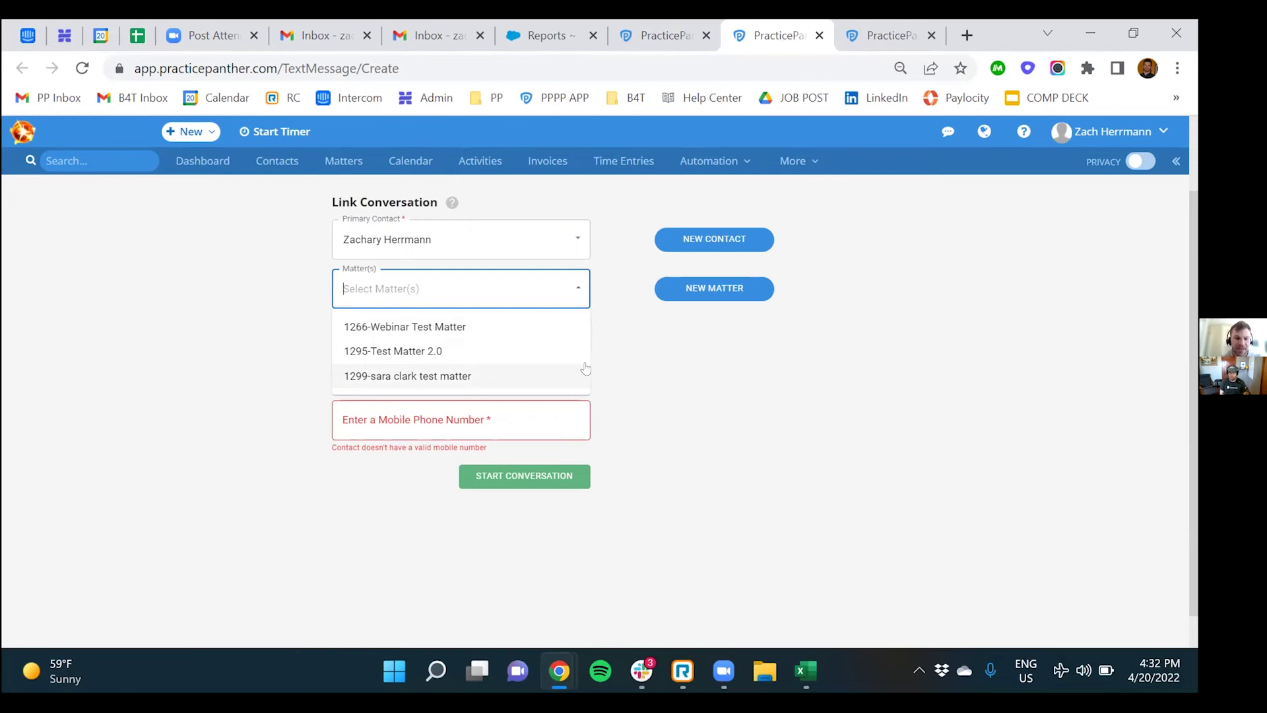
click(731, 378)
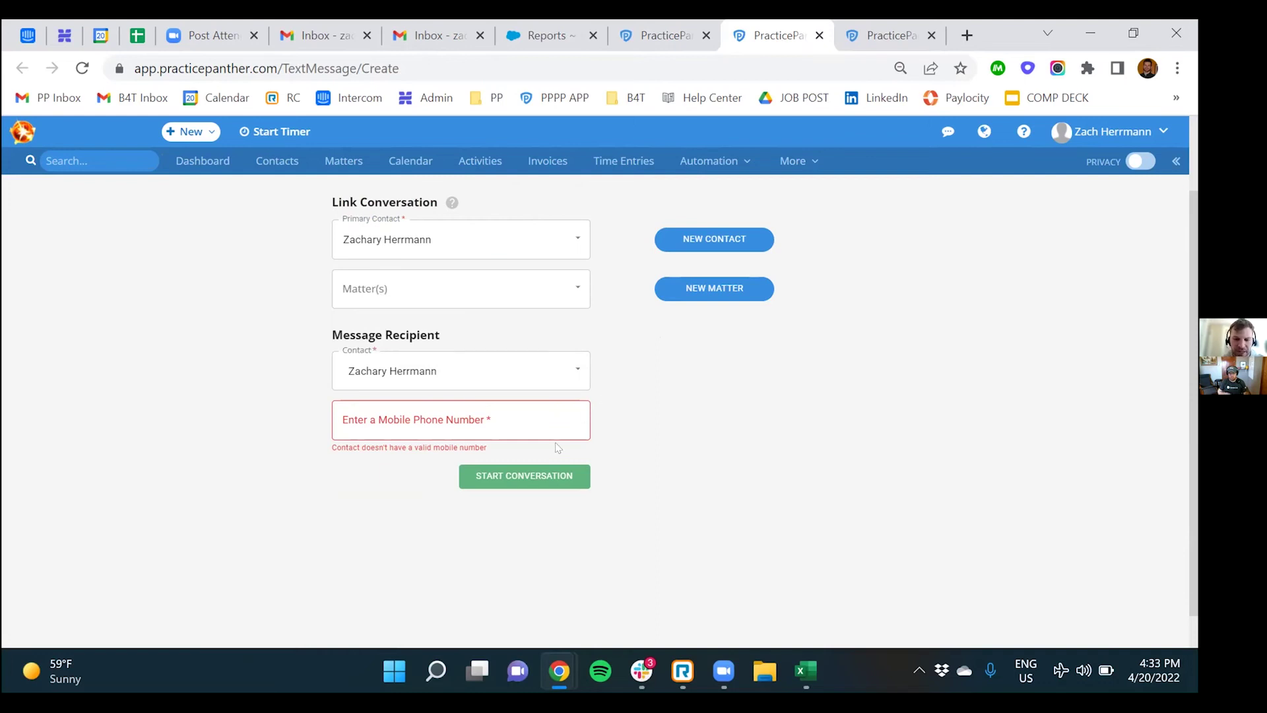
click(461, 287)
click(396, 350)
- Enter the recipient's mobile number and start the text conversation
click(337, 405)
text(+1)
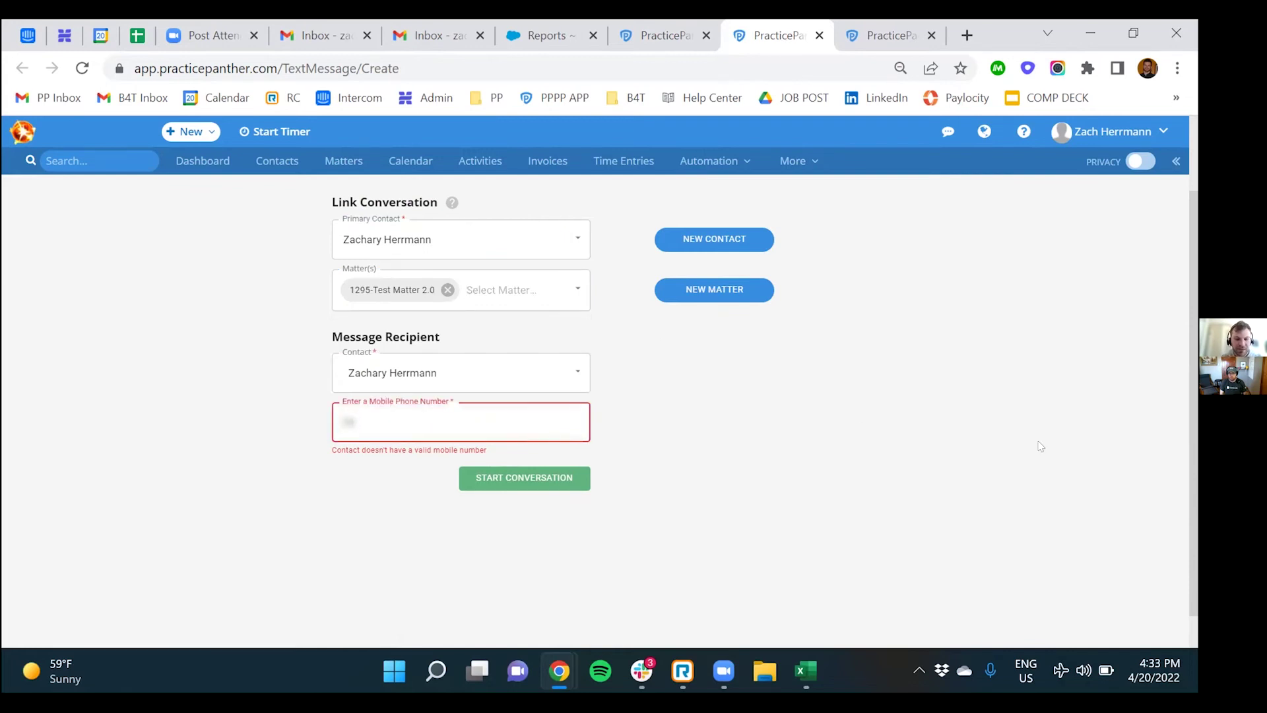
text(5555555555)
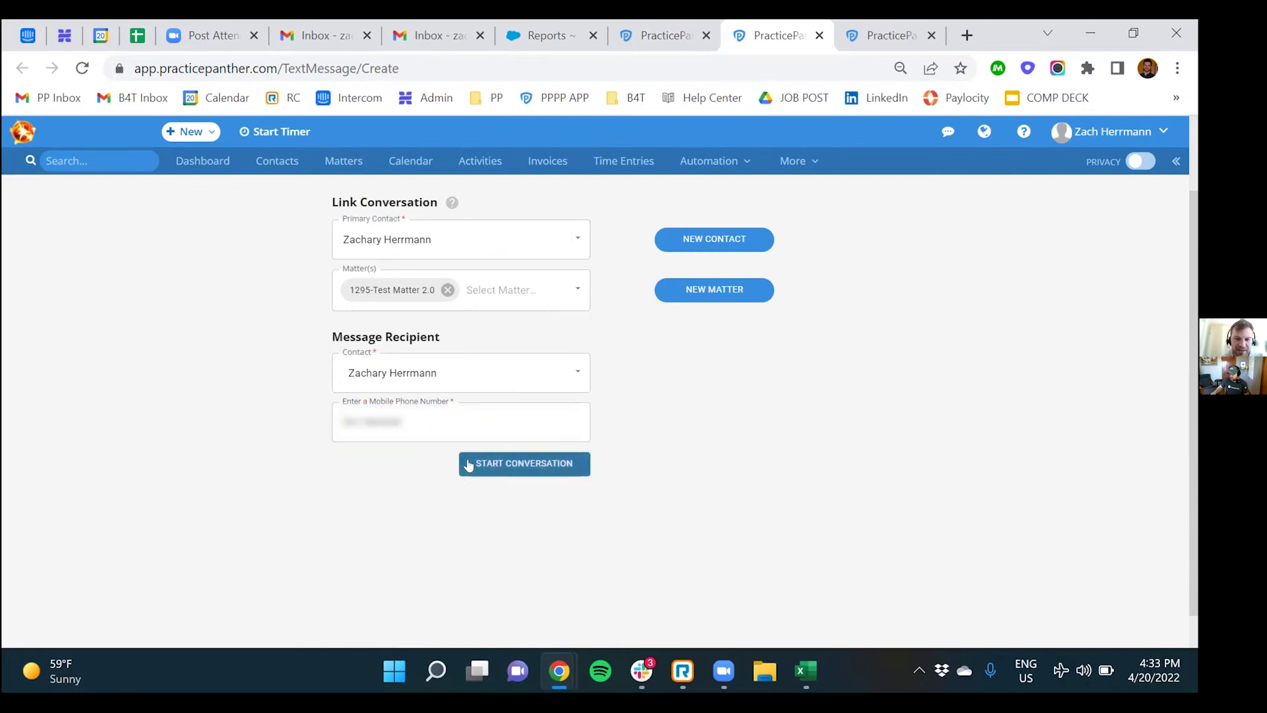
click(471, 473)
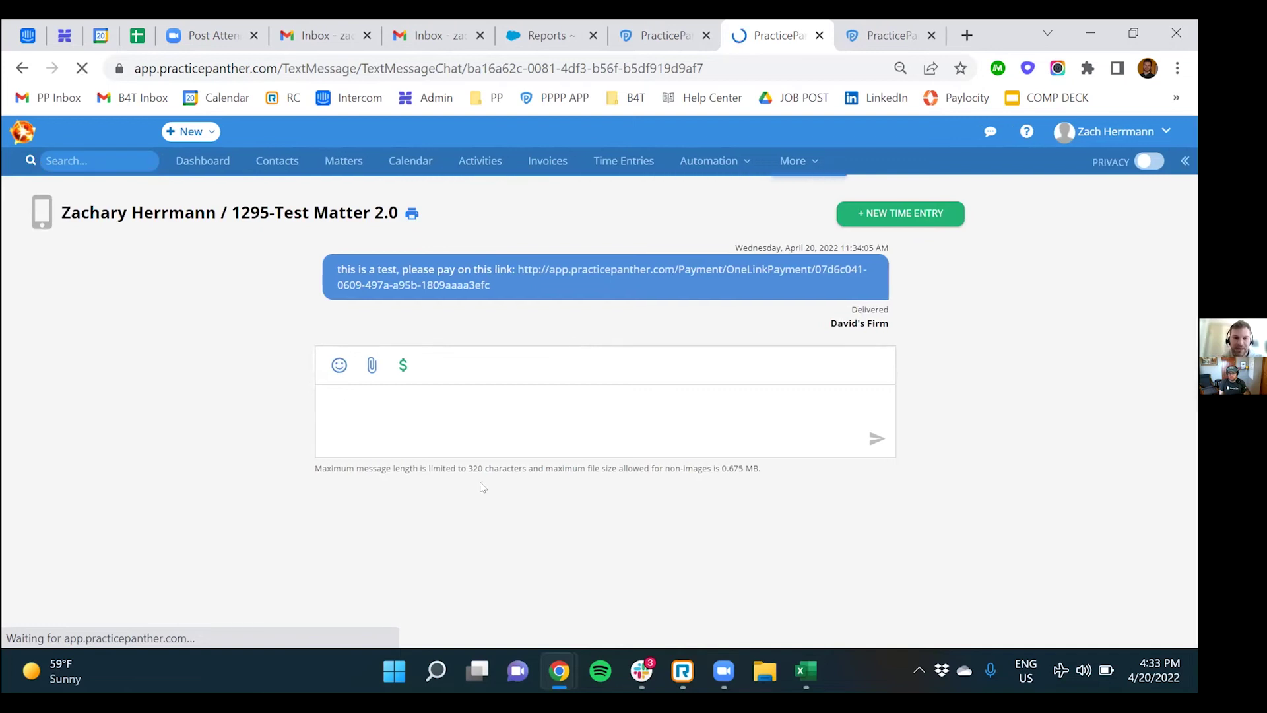
- Paste the copied OneLink payment link into a new message with Ctrl+V
triple_click(374, 264)
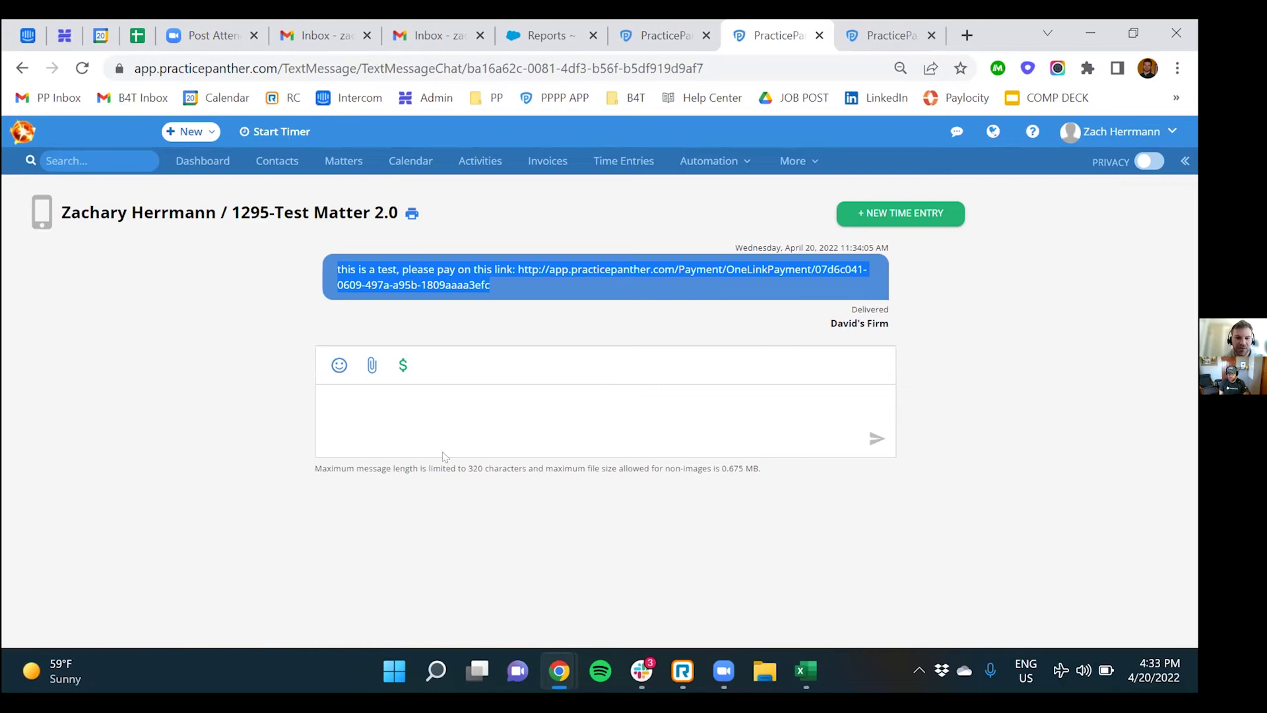
click(452, 414)
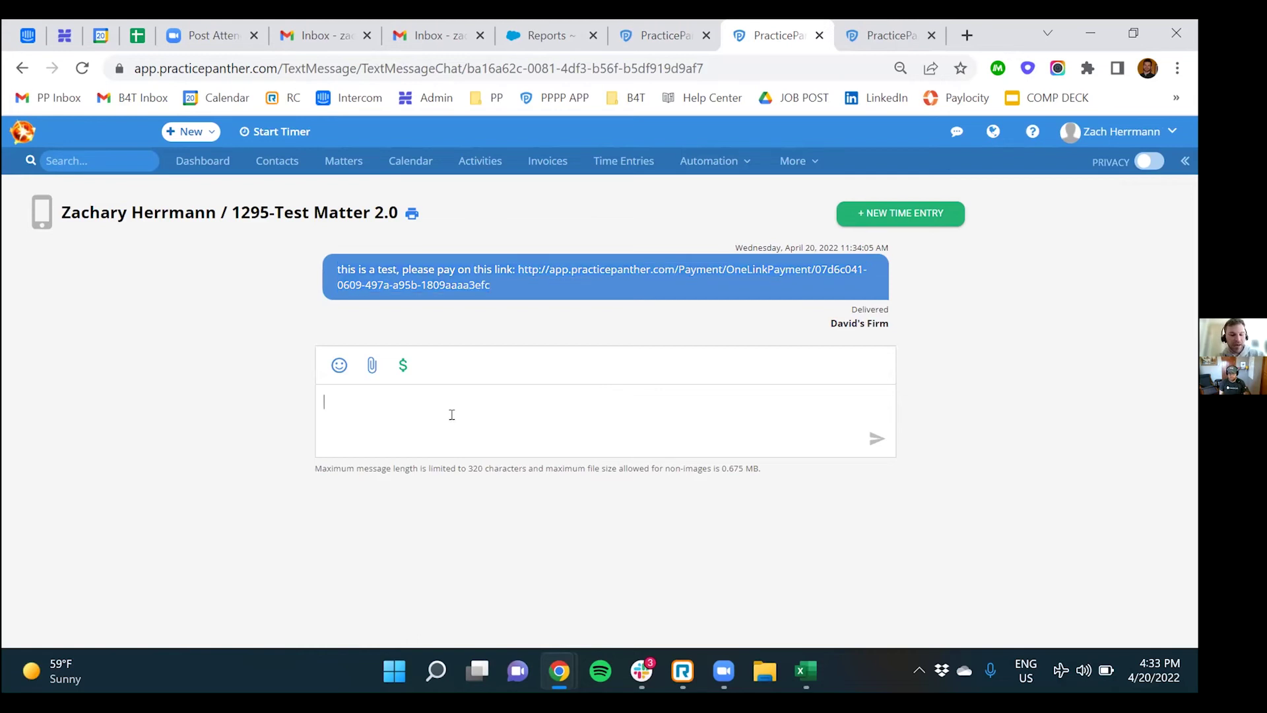
key(ctrl+v)
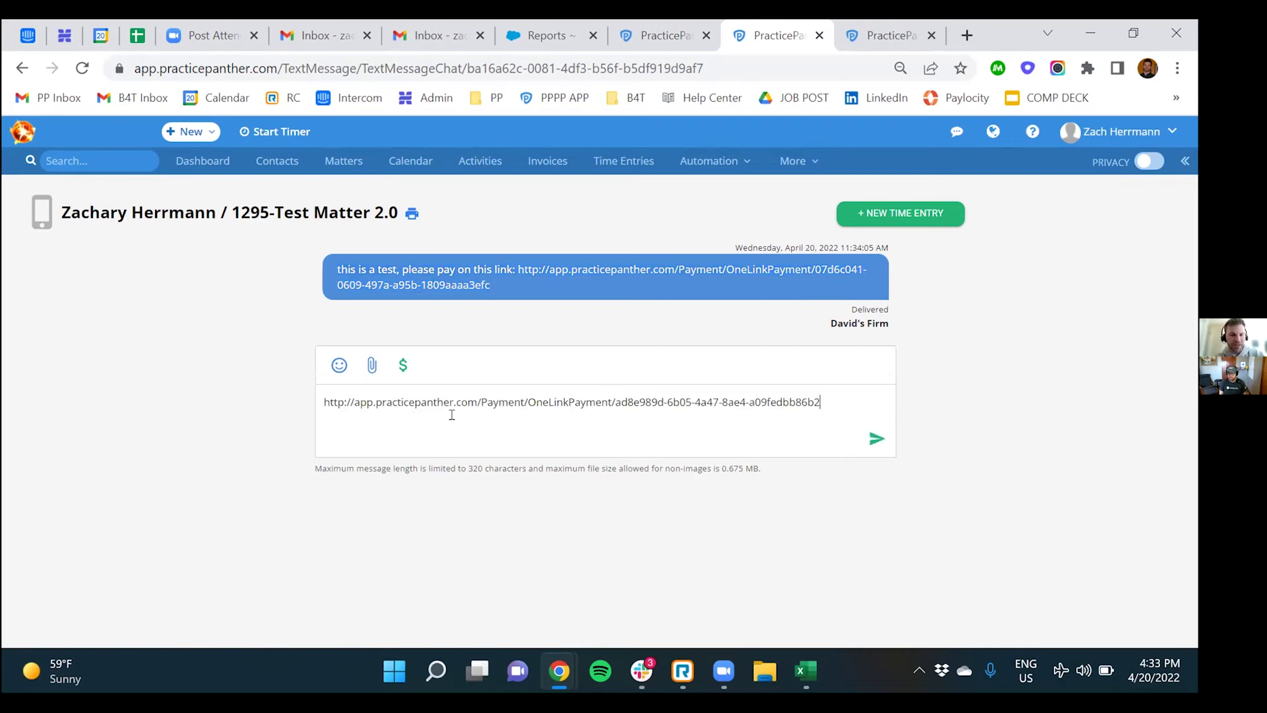
- Remove the slash after 'Payment' in the pasted link
triple_click(789, 400)
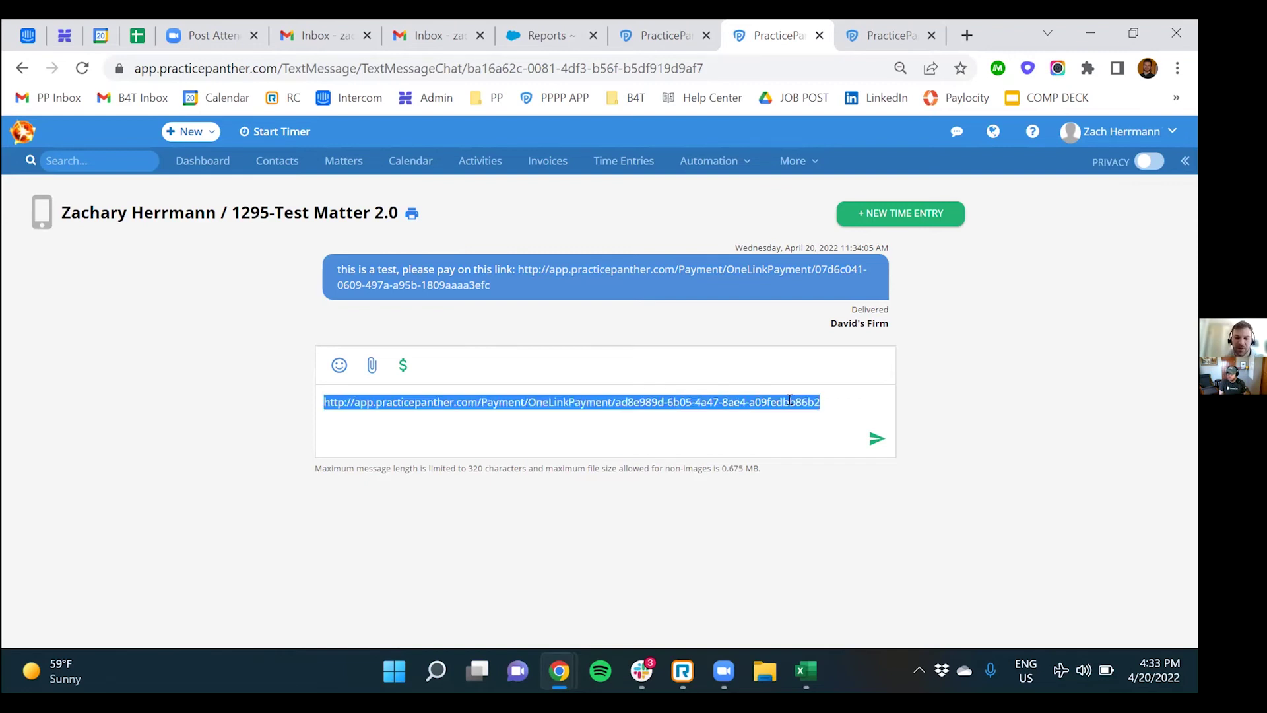
click(722, 437)
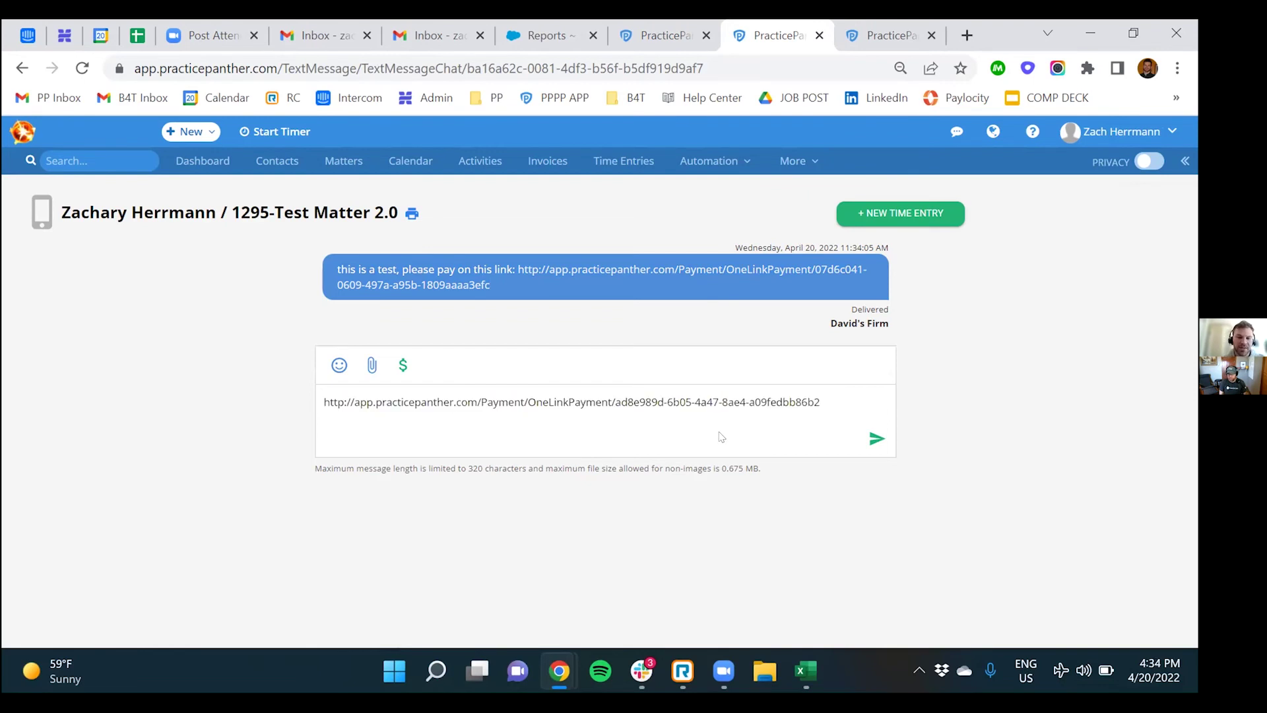
double_click(528, 399)
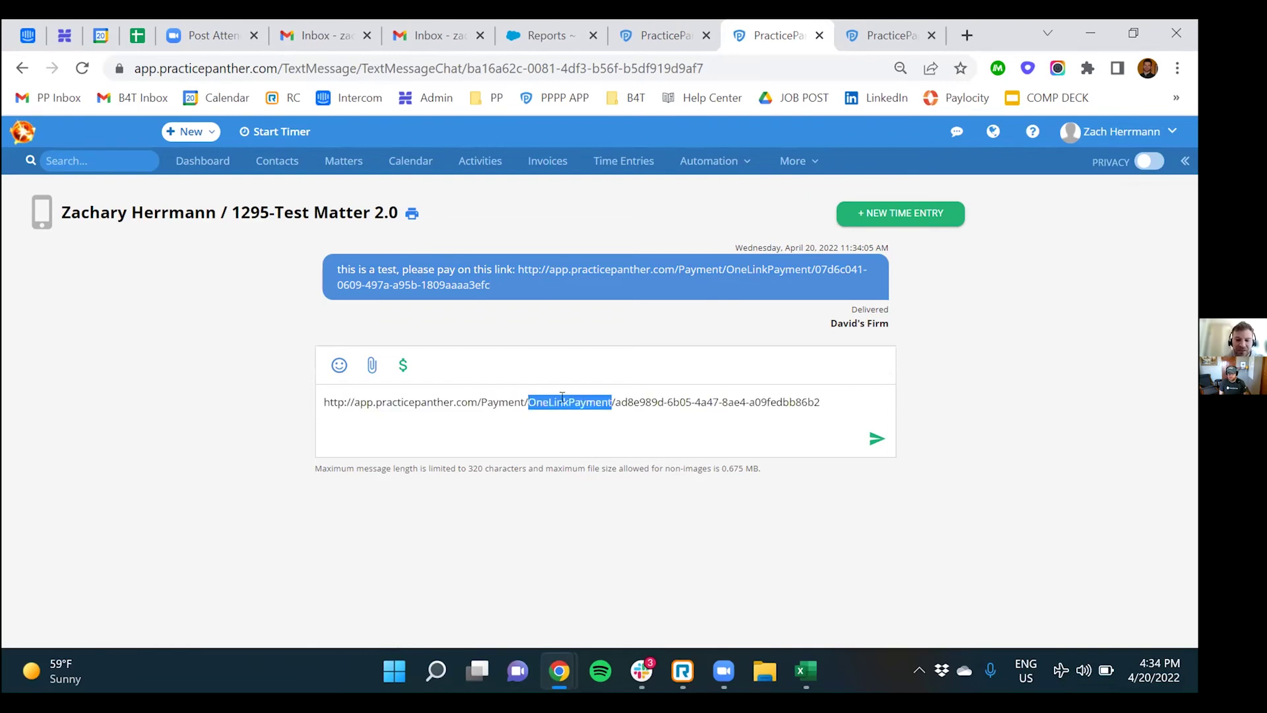
triple_click(662, 400)
click(661, 399)
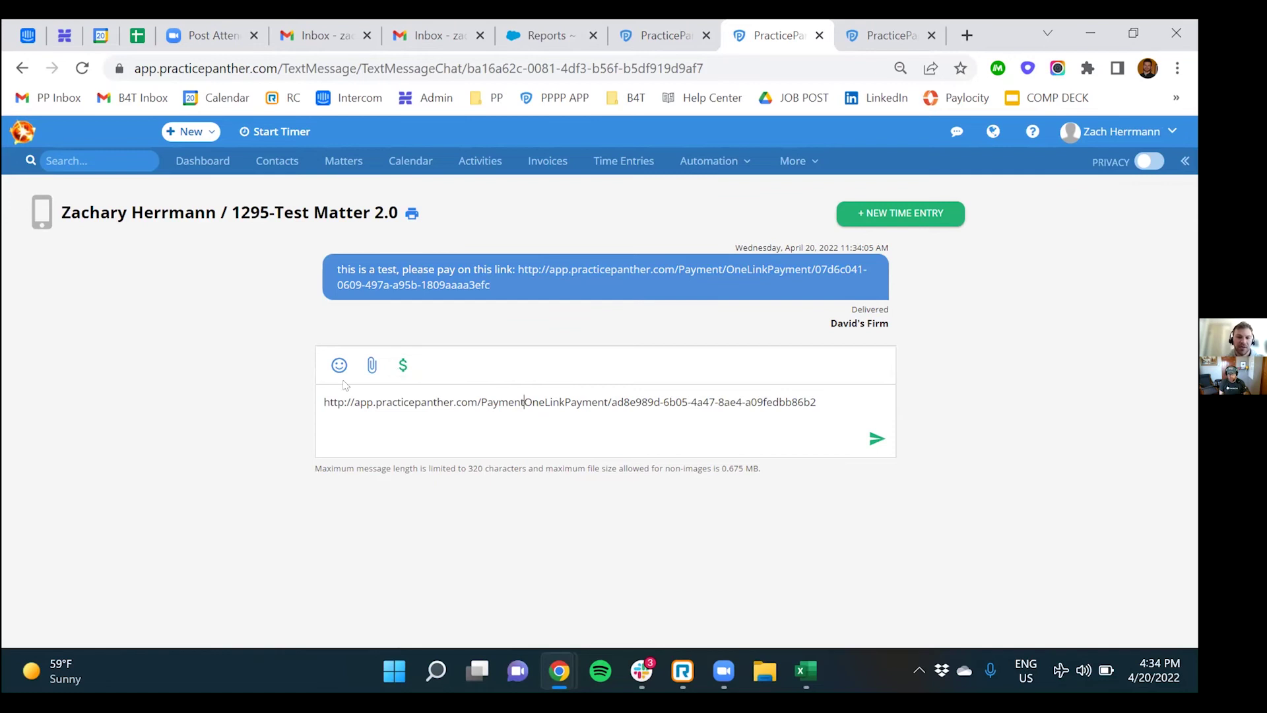
- Delete the letter 'c' from 'practicepanther' in the link
double_click(390, 396)
triple_click(391, 396)
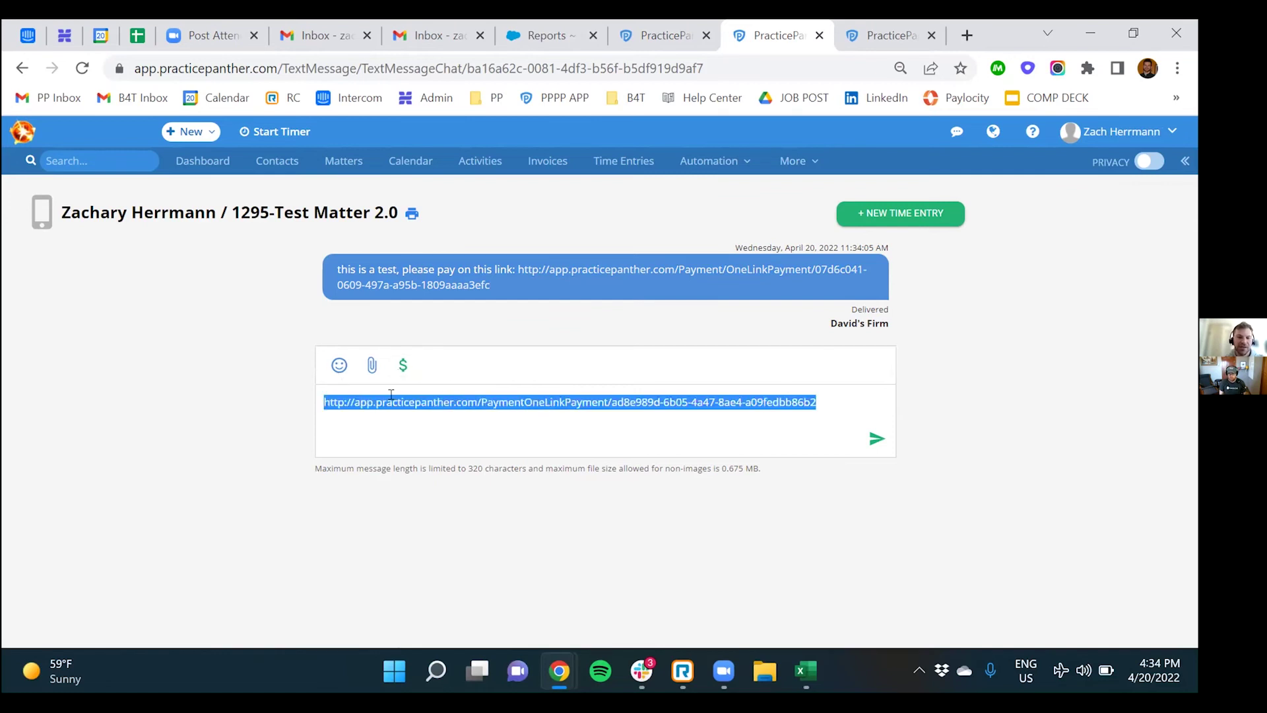
click(390, 396)
key(Delete)
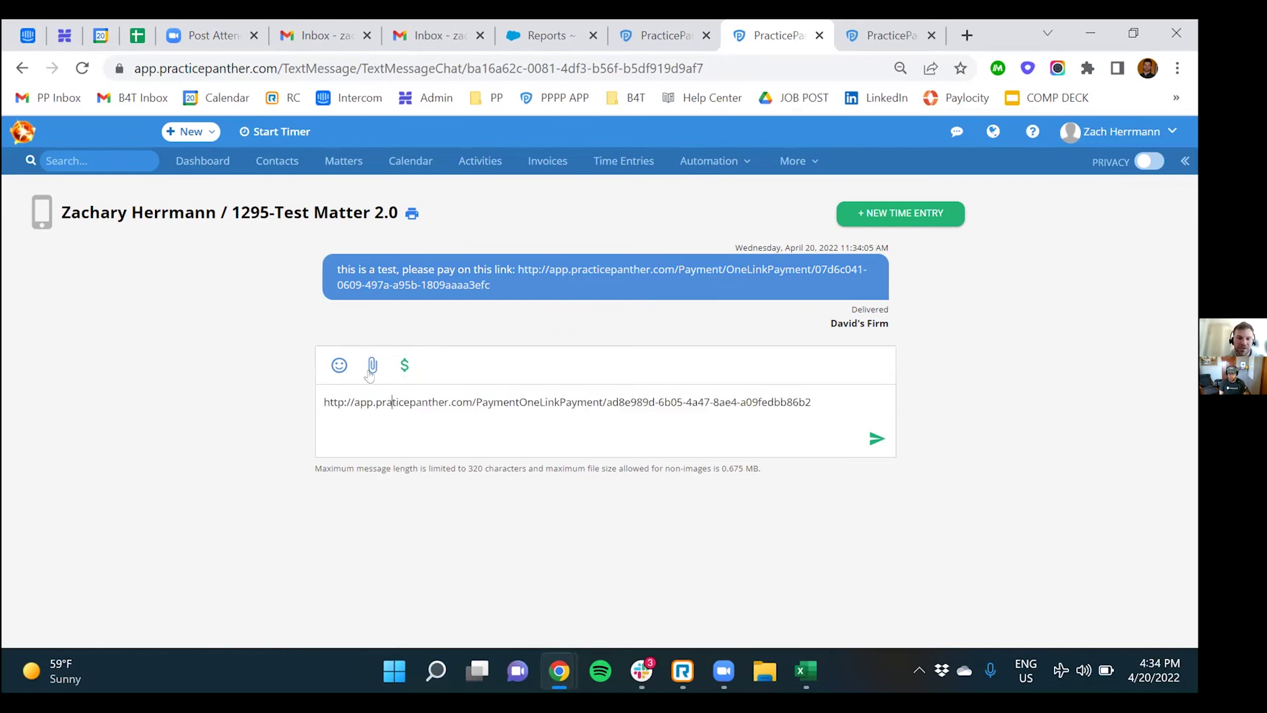
- Choose invoice I-122024 re: Test Matter 2.0 ($1,000.00) from the Send Invoice Link list
click(404, 365)
click(485, 395)
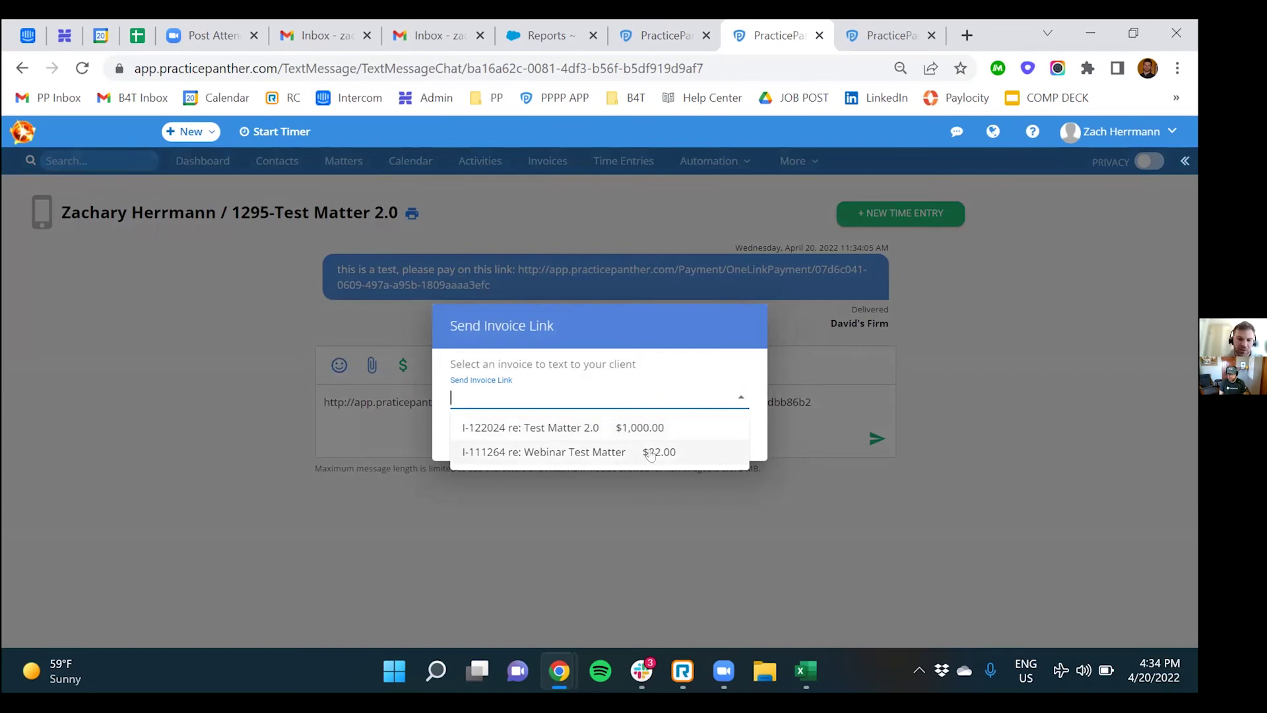
click(642, 430)
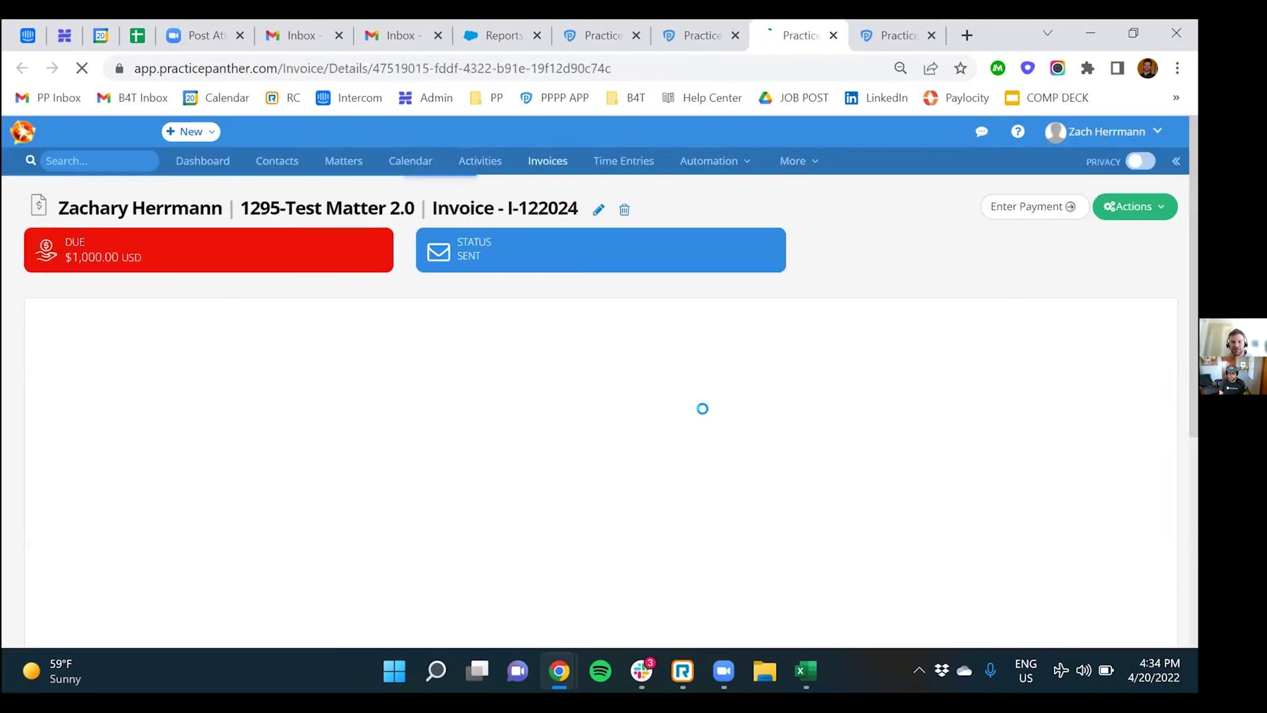
- Open invoice I-122024's client-facing Preview & Print page from the Actions menu
scroll(702, 409, down, 2)
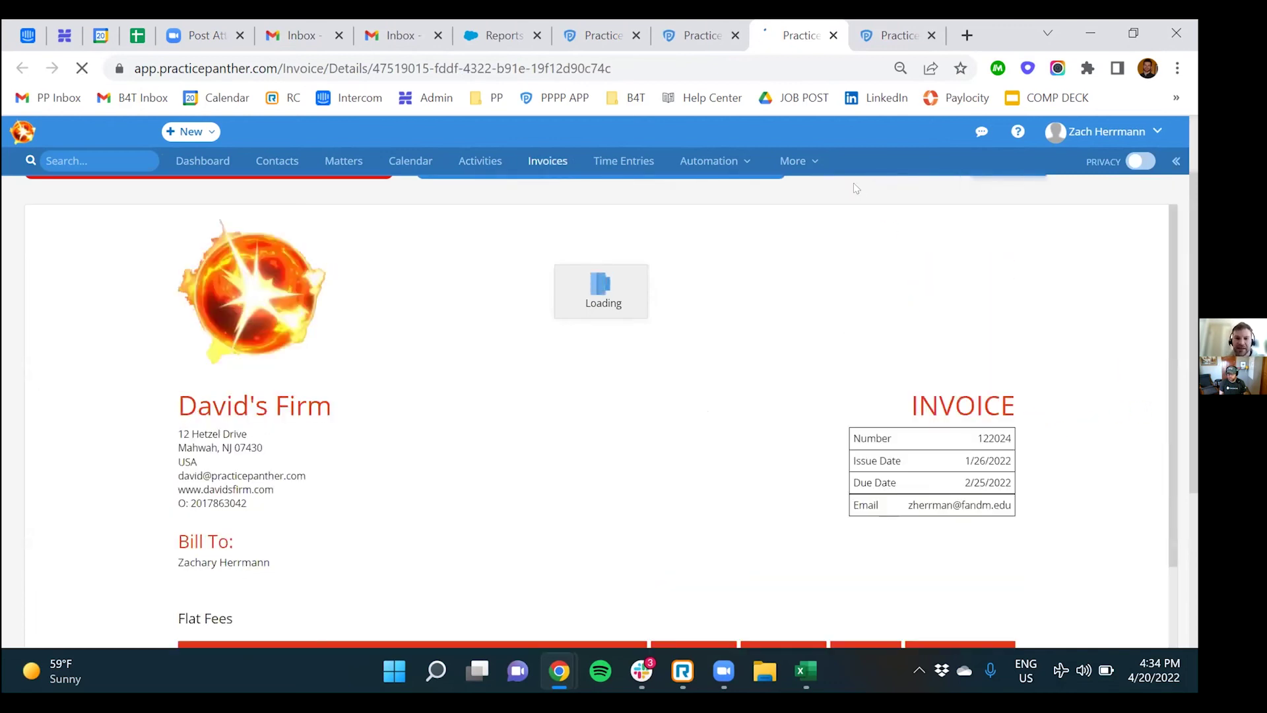
scroll(1038, 602, down, 2)
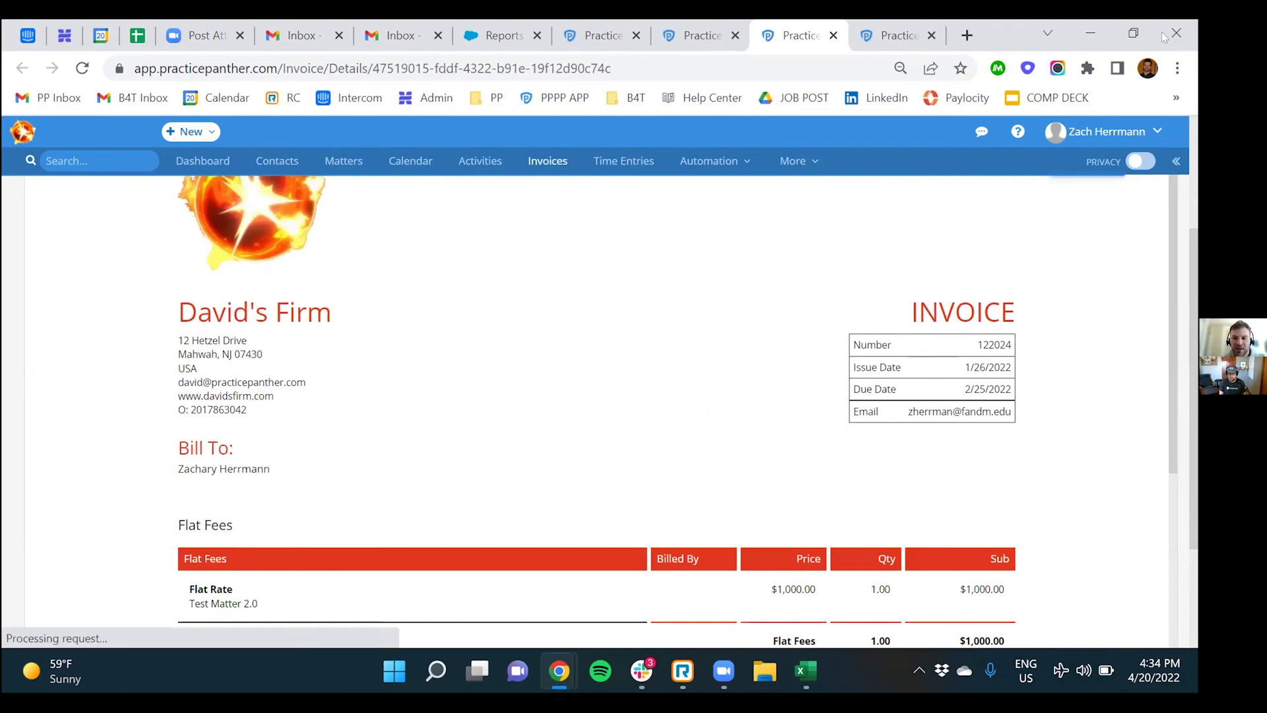
click(1114, 136)
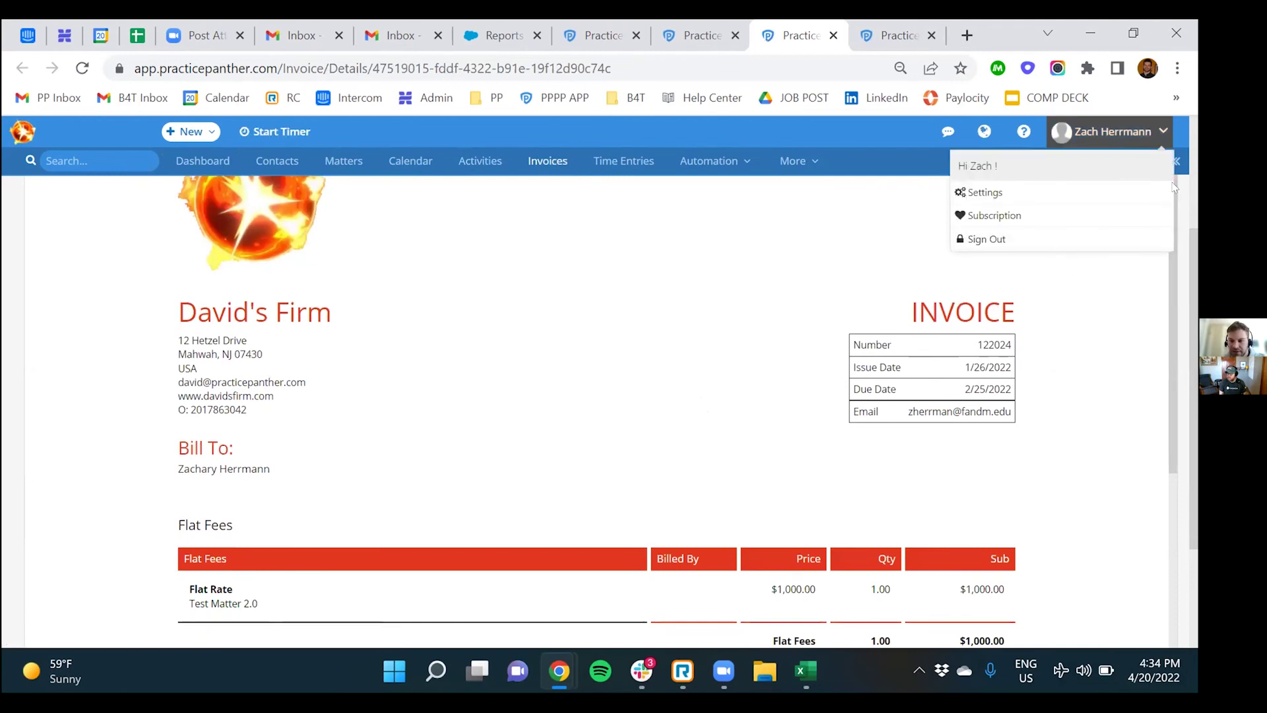
scroll(1106, 299, up, 3)
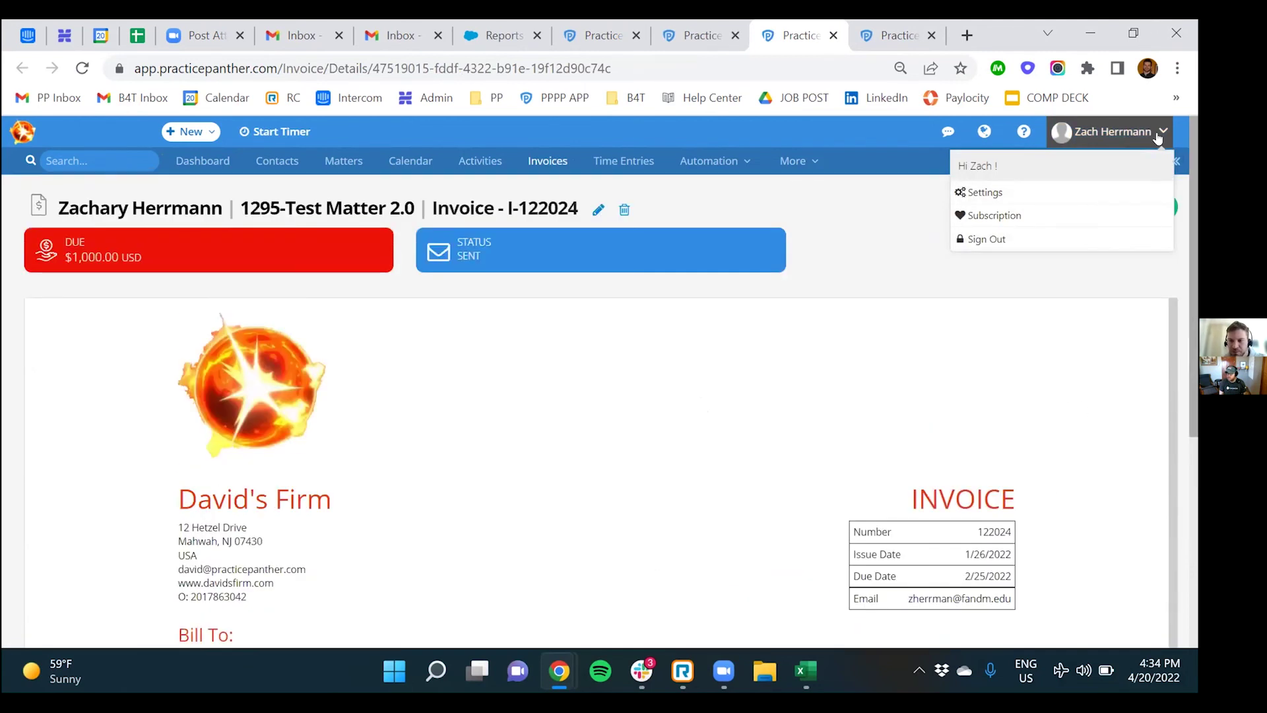
click(1135, 207)
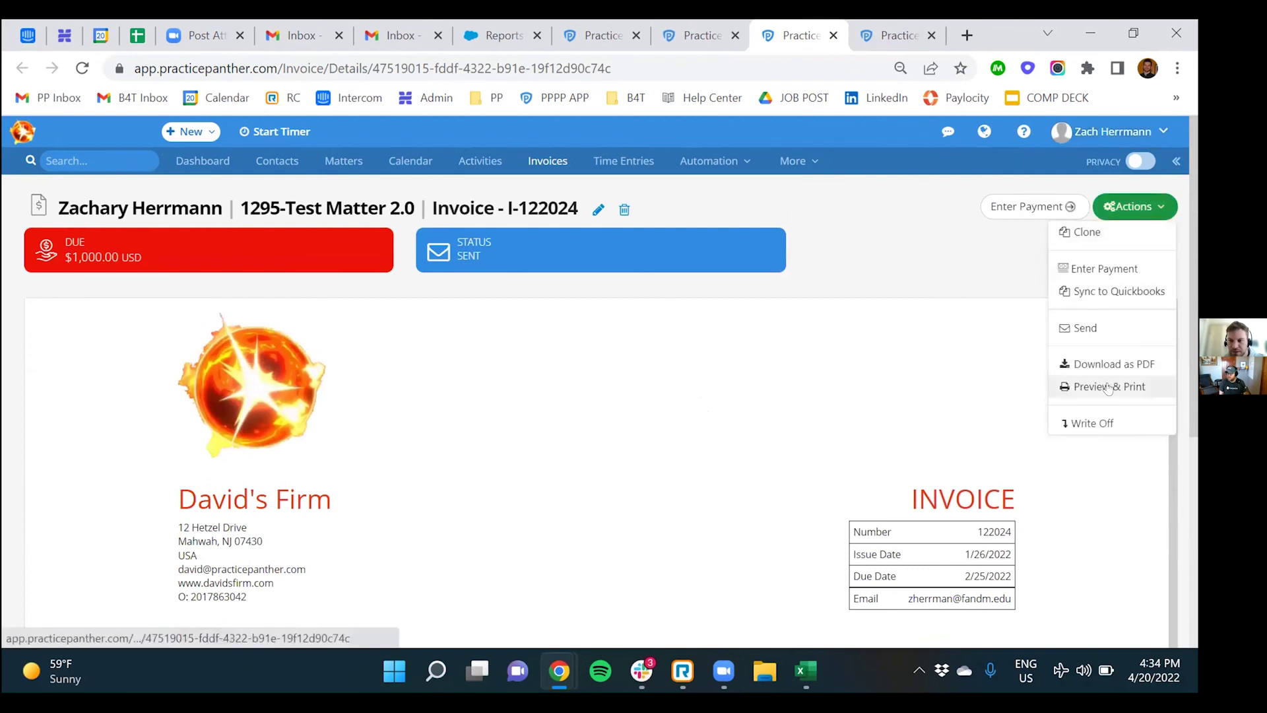
click(1108, 387)
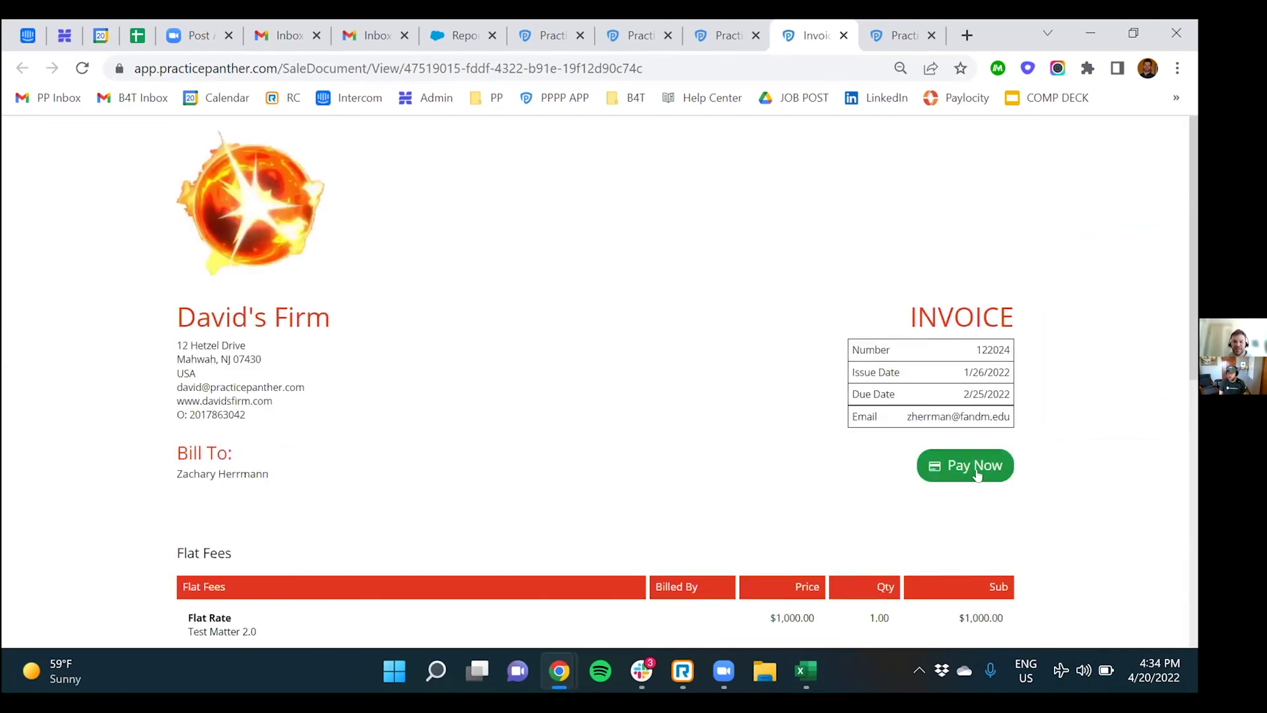
- Bring up online payment for invoice I-122024, showing $1,000.00 balance due and 1000.00 to pay
click(978, 474)
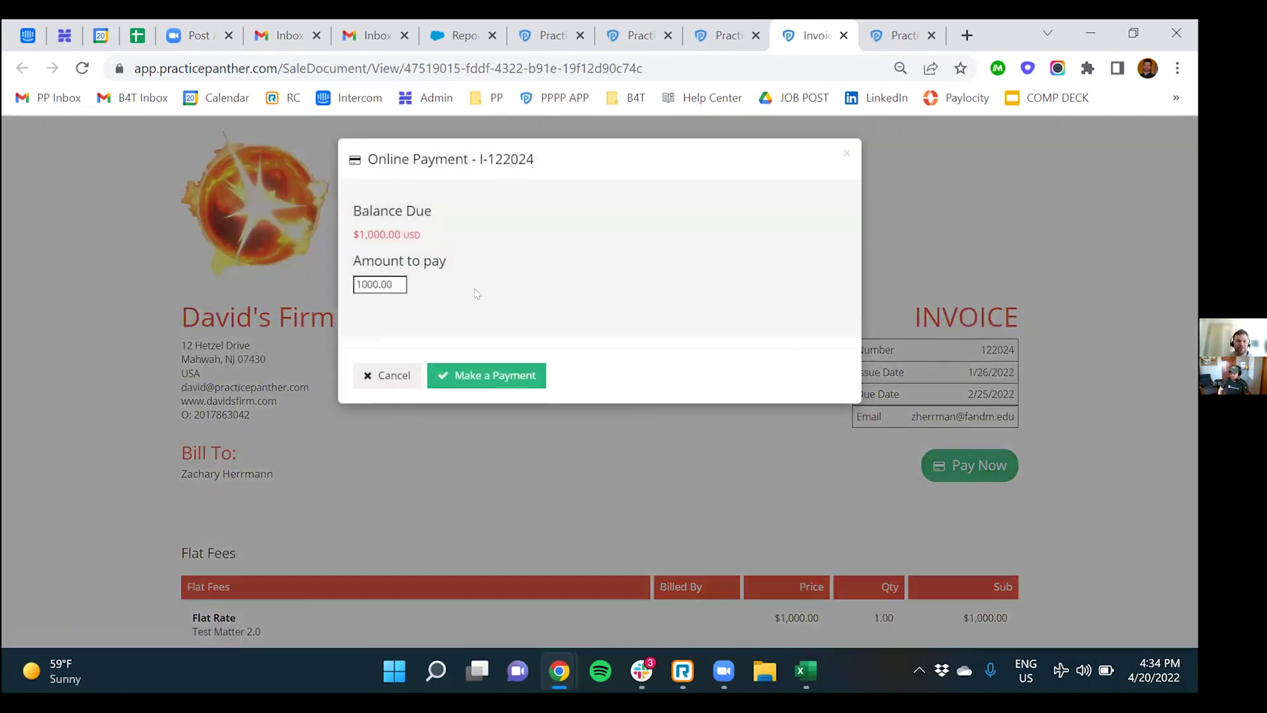